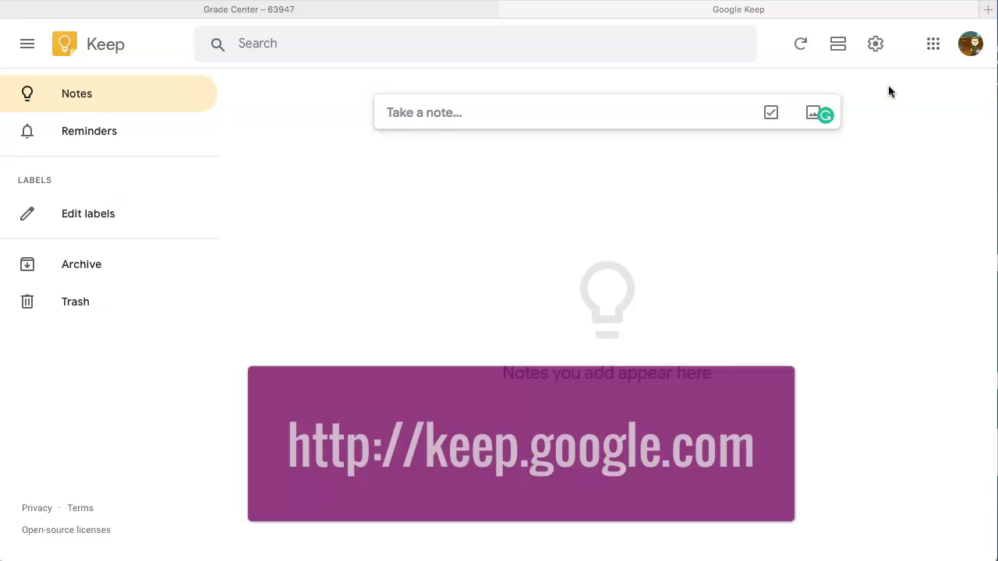
Move the Keep shortcut in the Google apps launcher up to the second row, beside Play, and close the launcher
click(934, 45)
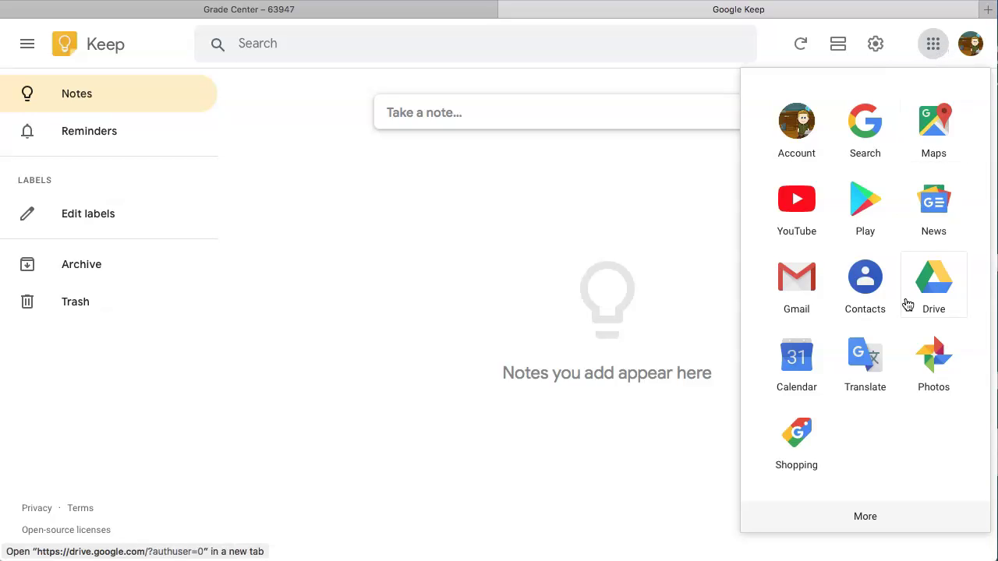
click(866, 515)
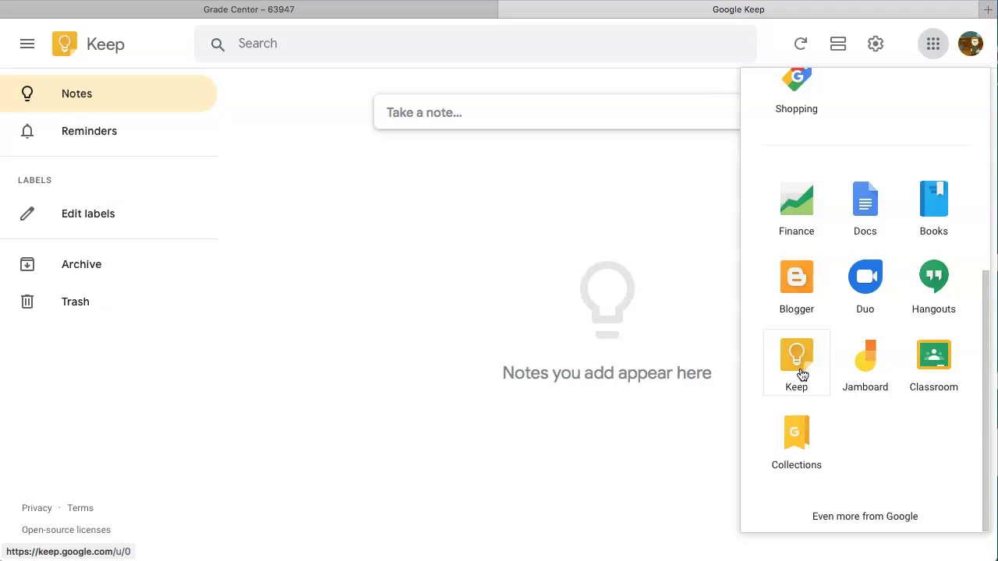
drag(798, 374, 881, 149)
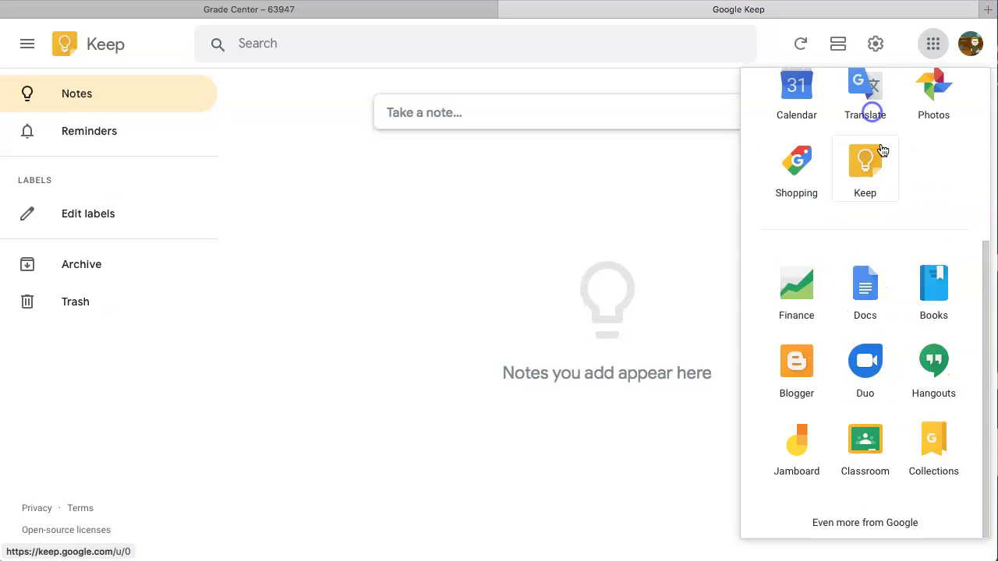
scroll(878, 205, up, 3)
drag(865, 405, 911, 144)
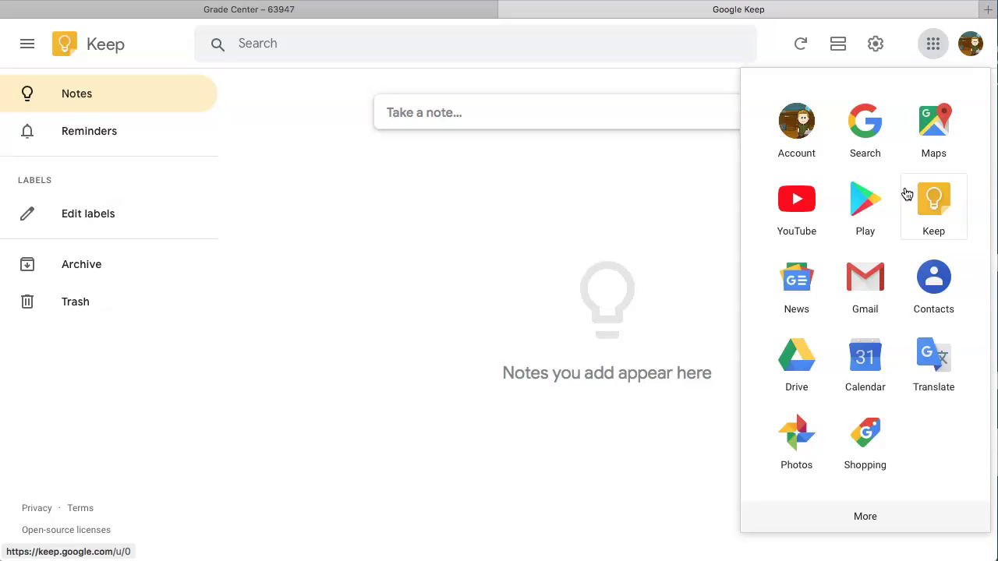
click(373, 196)
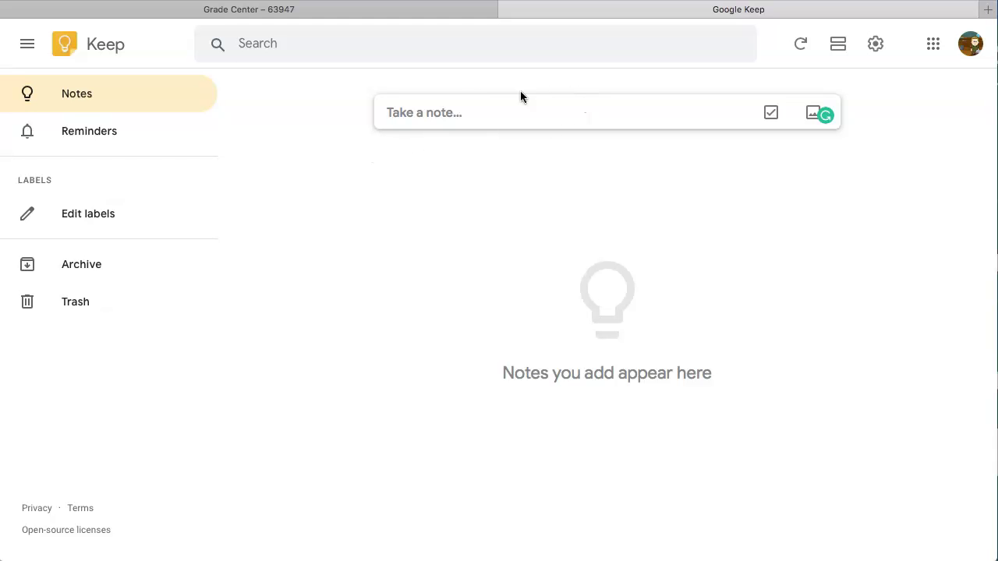
Start a new note and title it "Reminders"
click(392, 112)
click(408, 109)
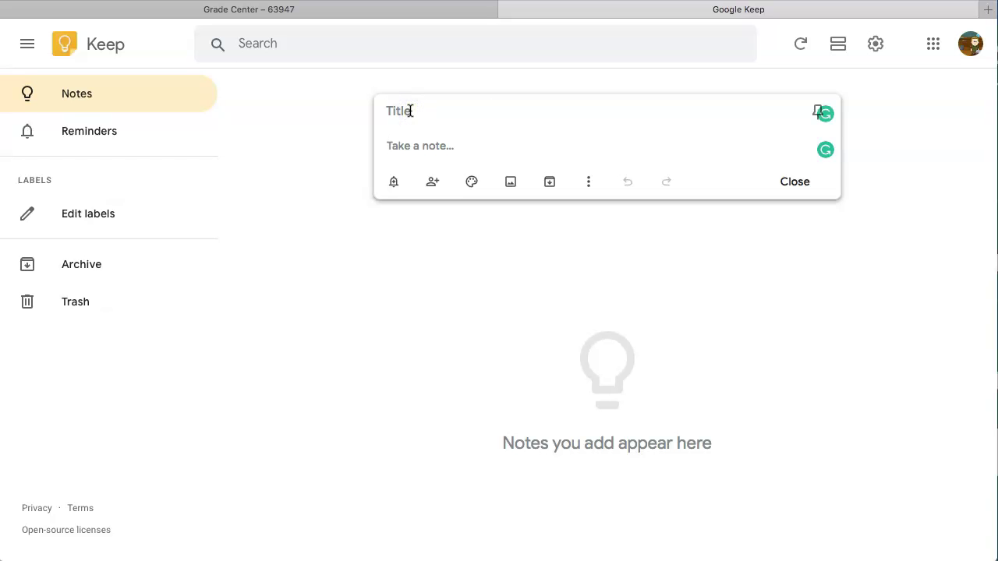
text(Reminder)
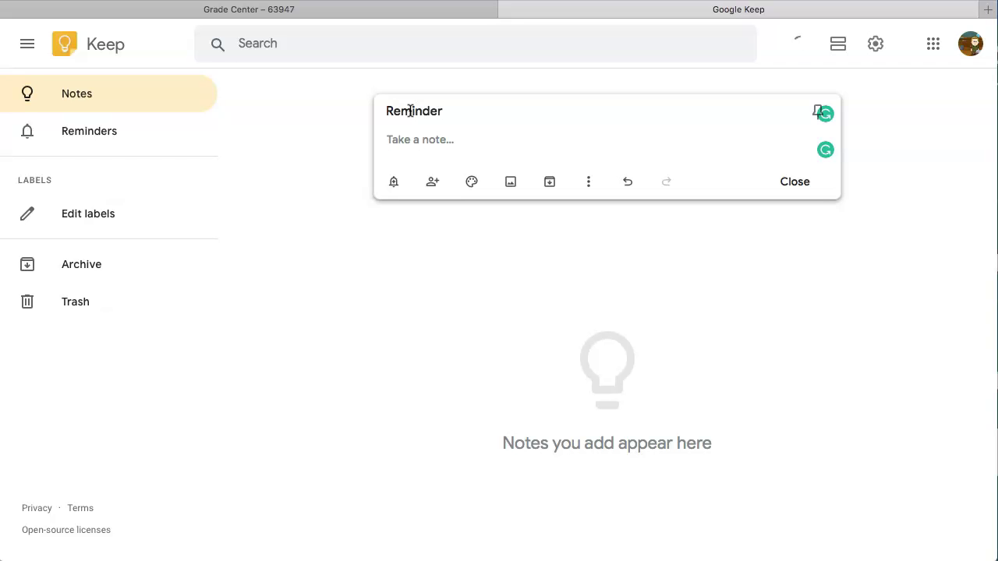
text(s)
key(Return)
Enter "Pick up cottage cheese" as the body text of the new note
click(419, 144)
text(Pick)
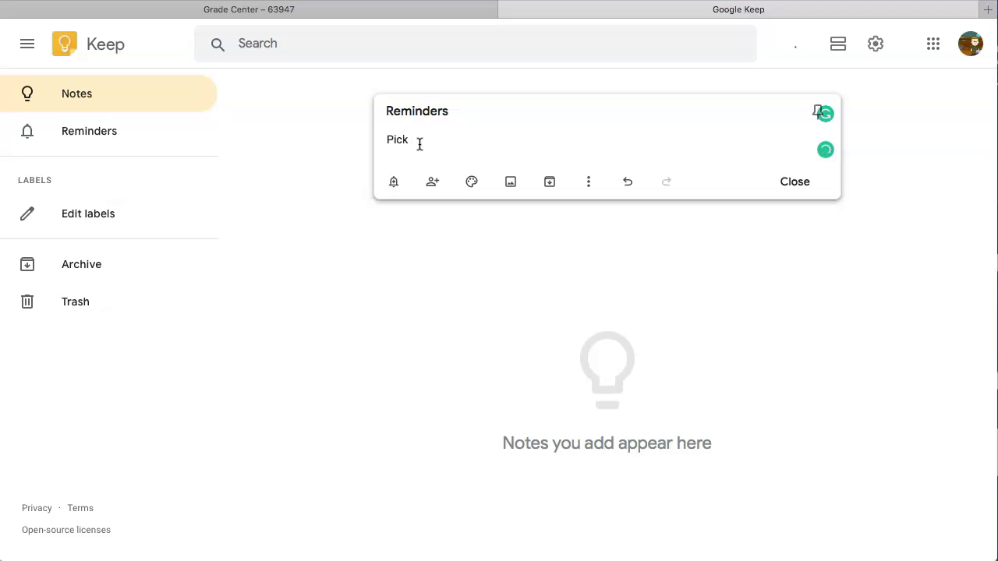
text( up cottage)
key(BackSpace)
key(BackSpace)
text(age cheese)
key(Return)
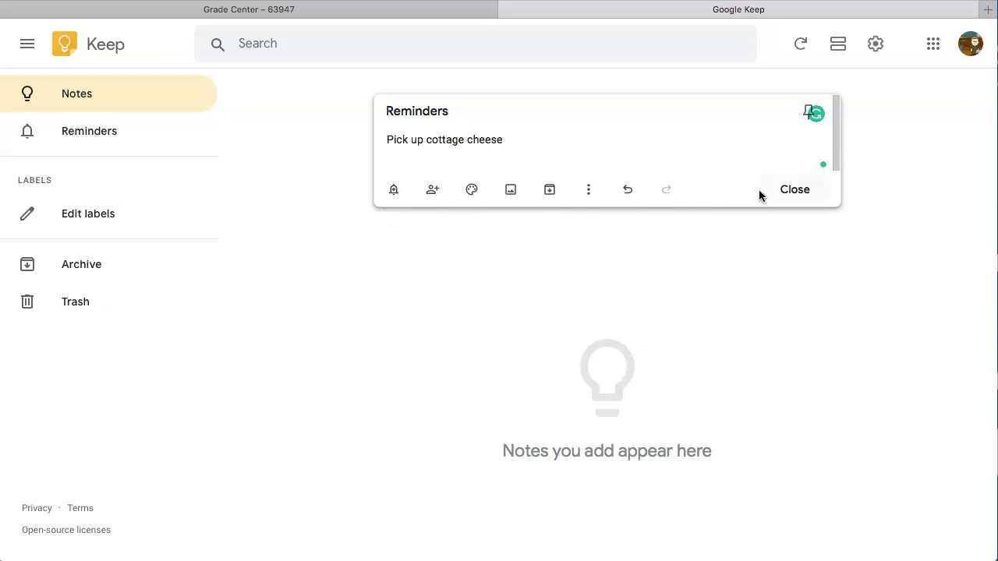
Review the Reminders note's reminder options and its collaborator sharing form without setting either
click(394, 197)
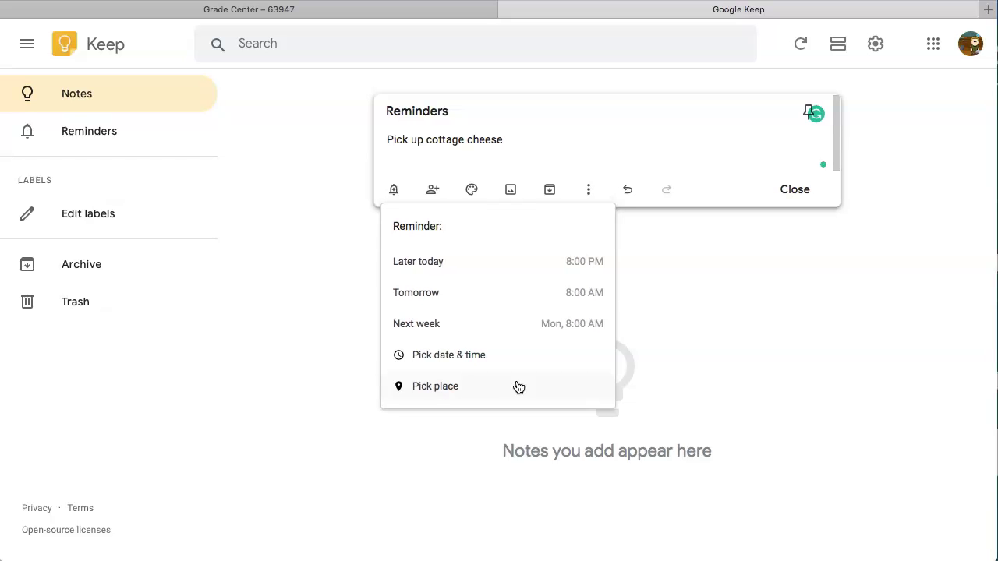
click(716, 313)
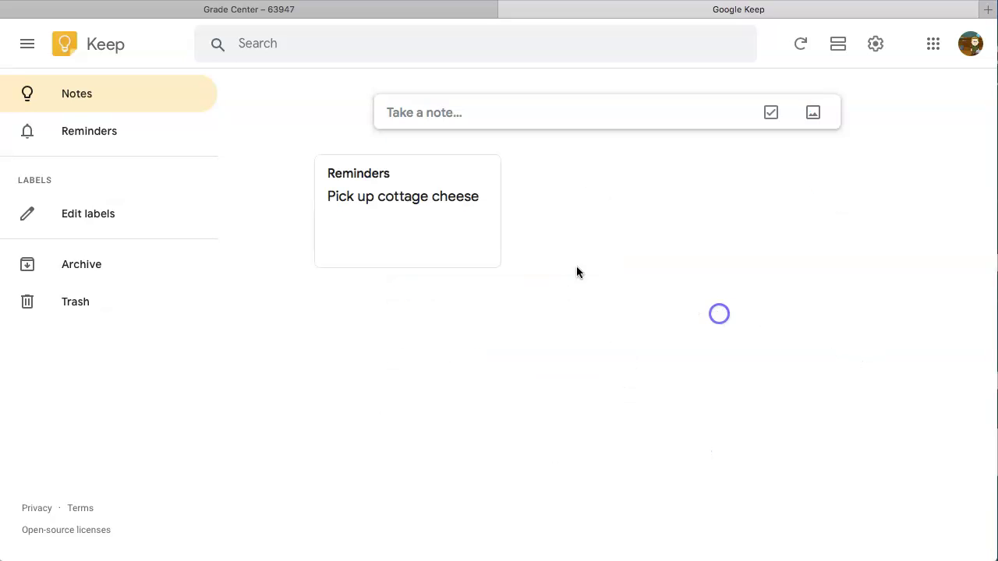
click(377, 223)
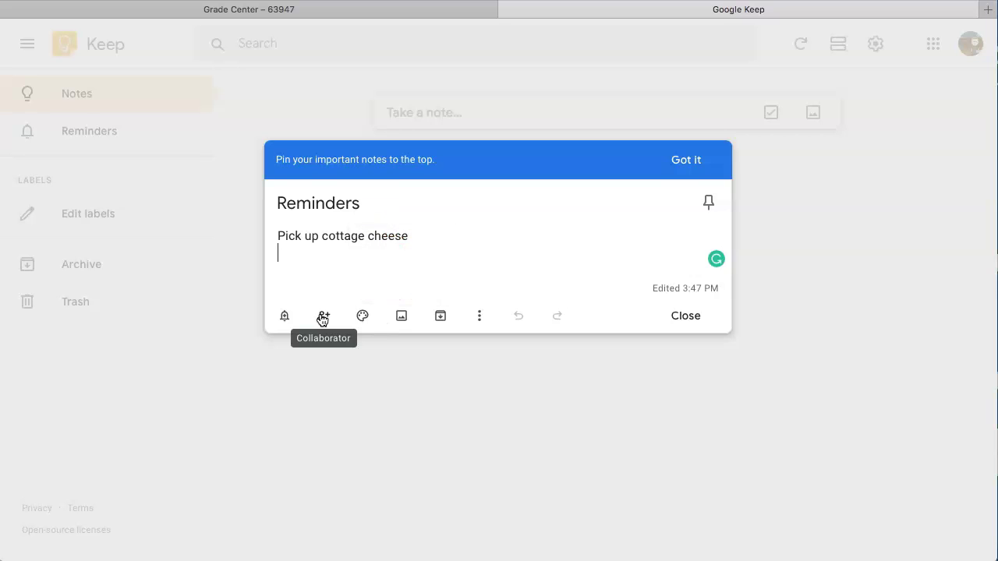
click(322, 318)
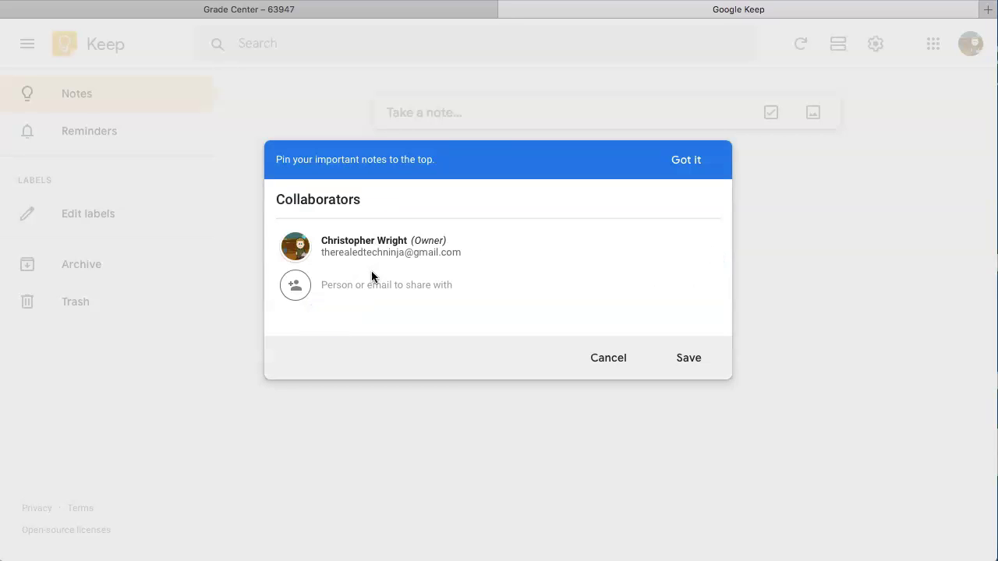
click(343, 285)
click(602, 358)
Color the Reminders note yellow and add the flag.jpeg image from the Desktop to it
mouse_move(362, 320)
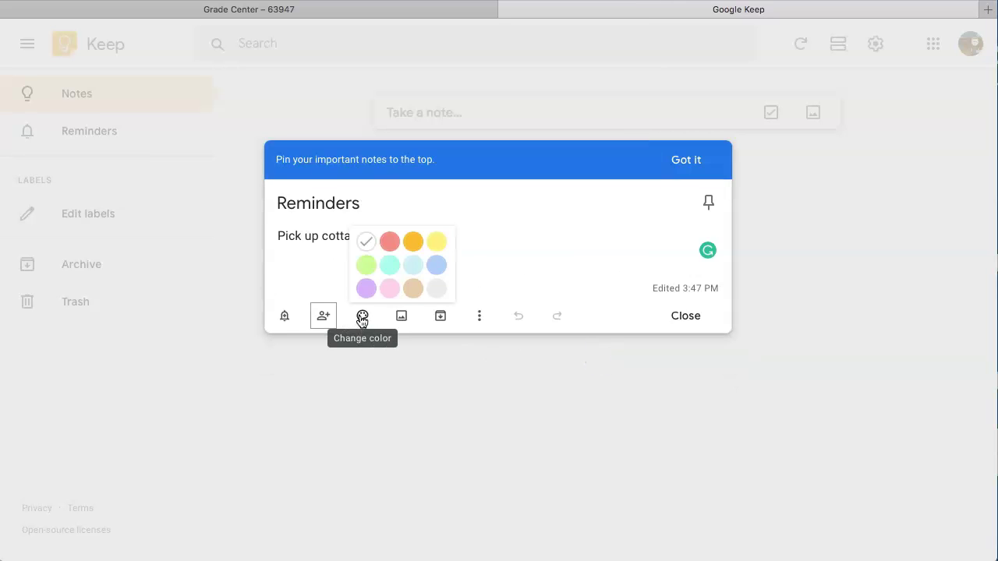
click(437, 242)
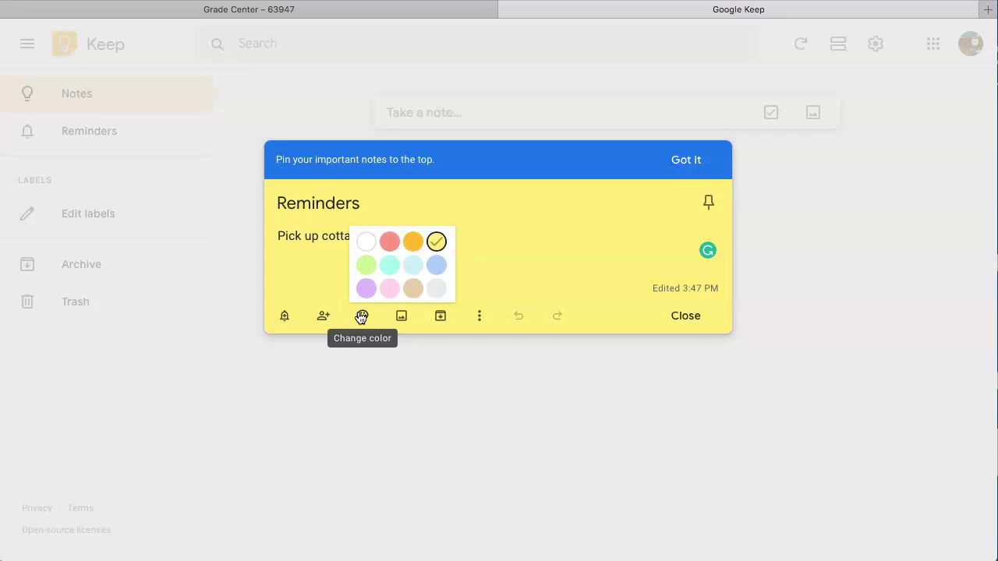
click(403, 320)
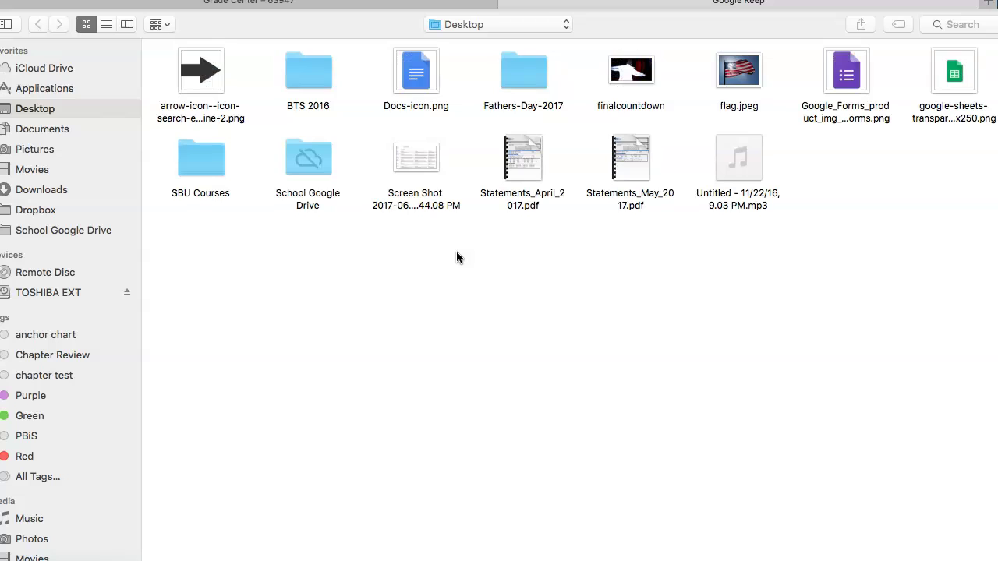
double_click(740, 70)
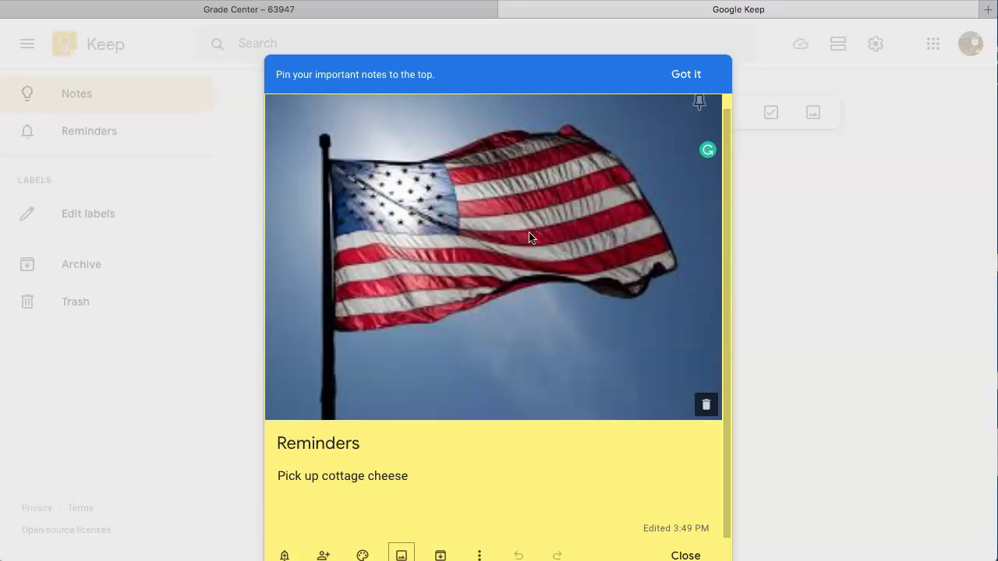
Add the Screen Shot 2017-06 image from the Desktop to the note, and preview the flag picture full-screen before returning to the note
scroll(460, 320, up, 1)
scroll(460, 320, down, 1)
click(402, 555)
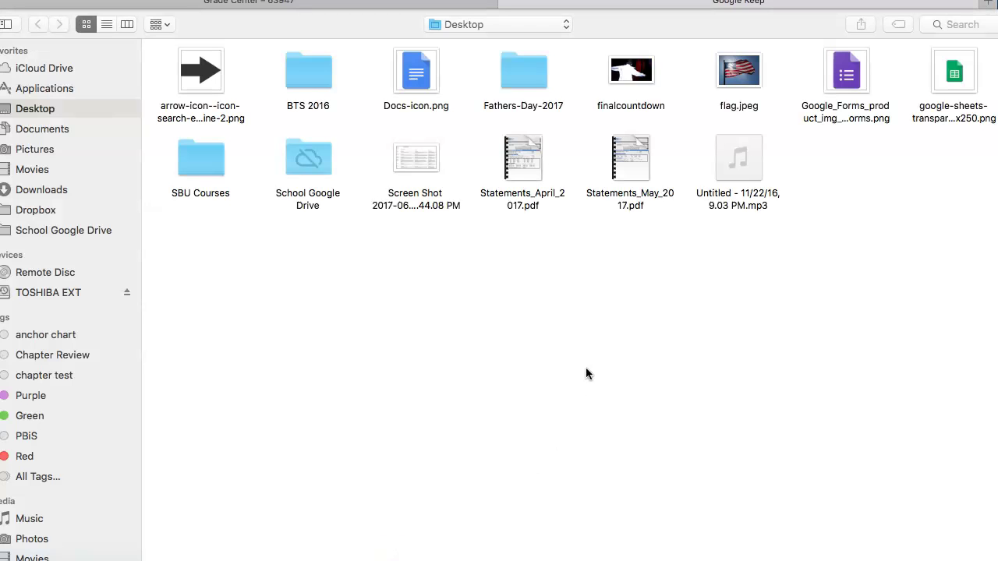
double_click(425, 160)
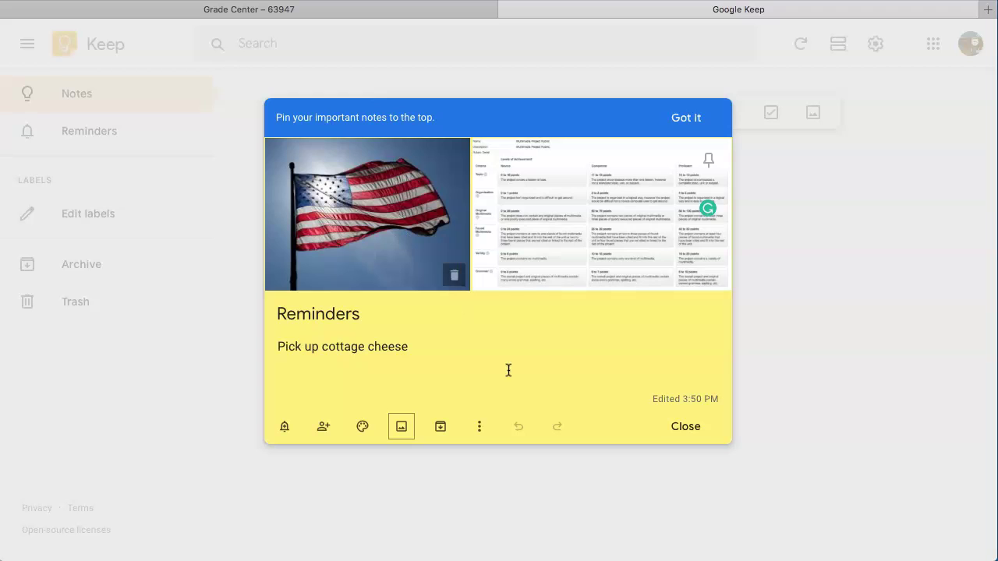
click(413, 215)
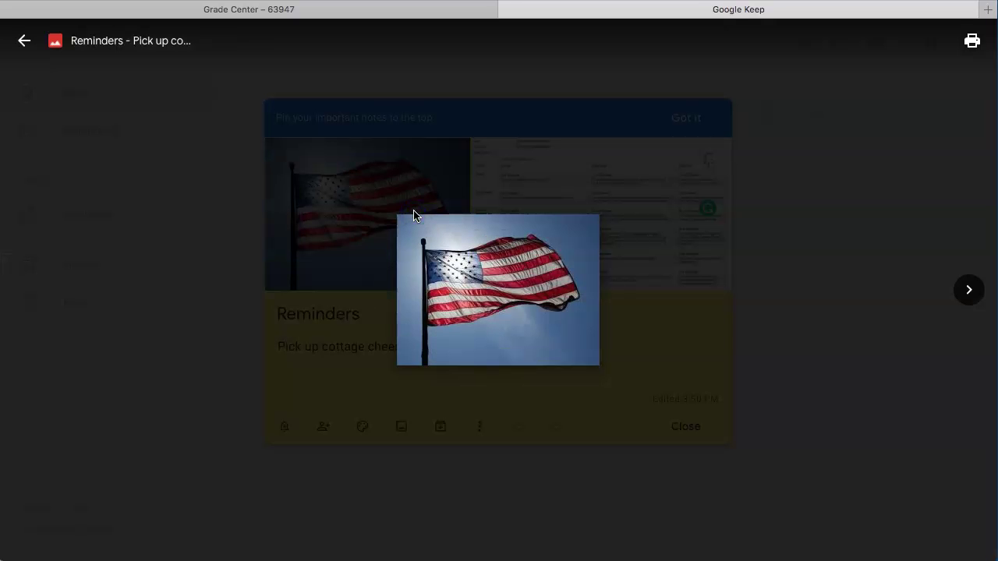
click(846, 91)
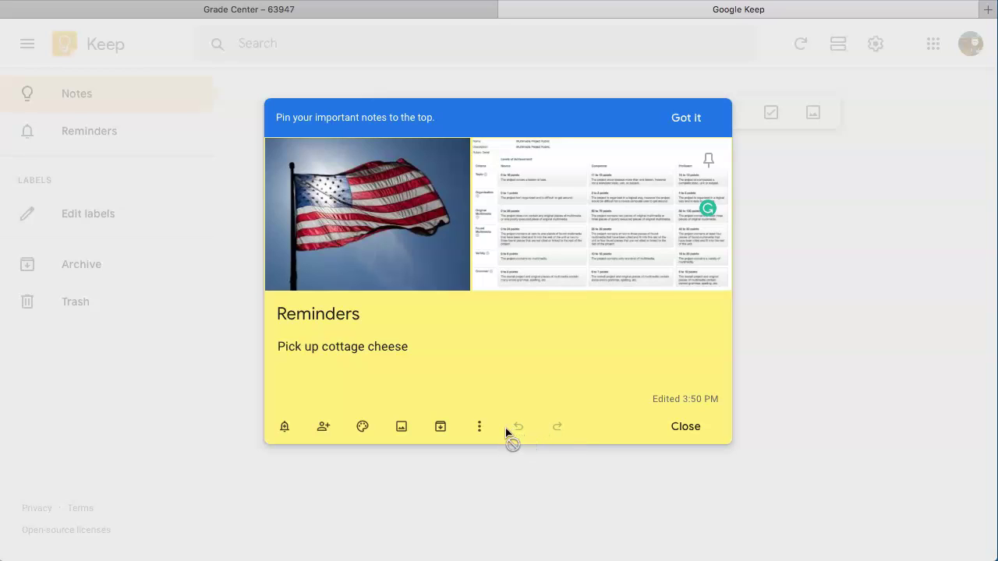
Create a new label named "Grocery" and apply it to the Reminders note
click(479, 429)
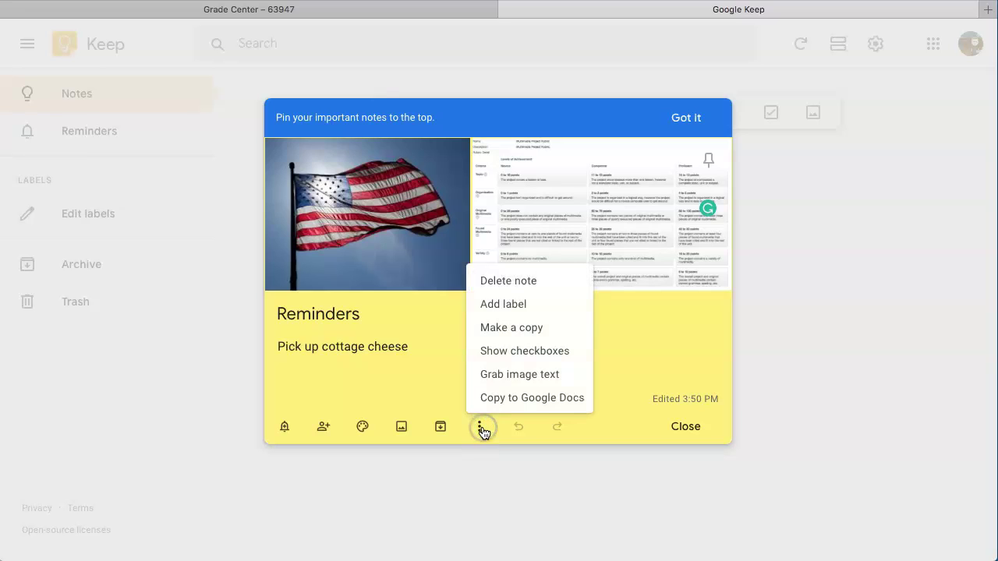
click(507, 312)
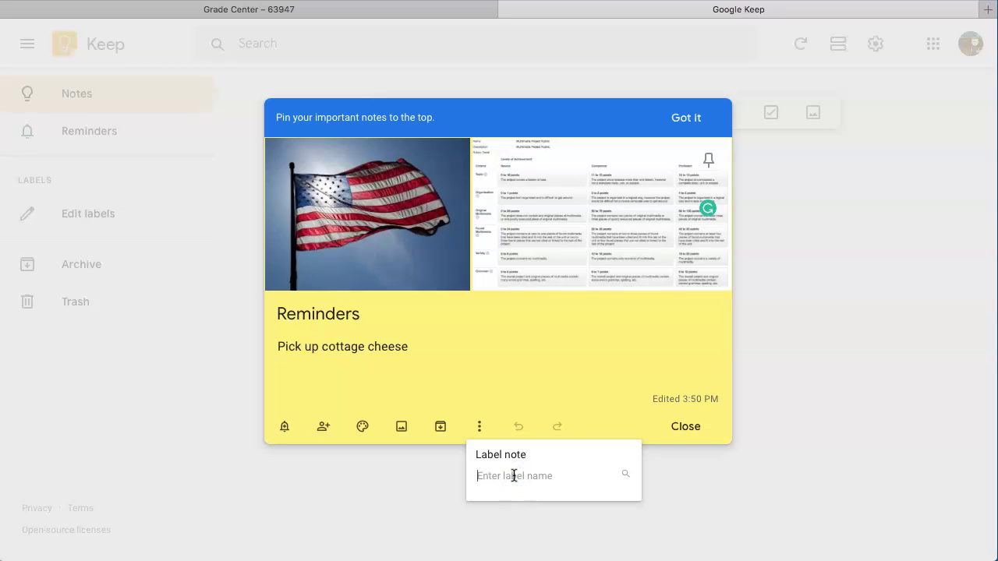
text(Grocery)
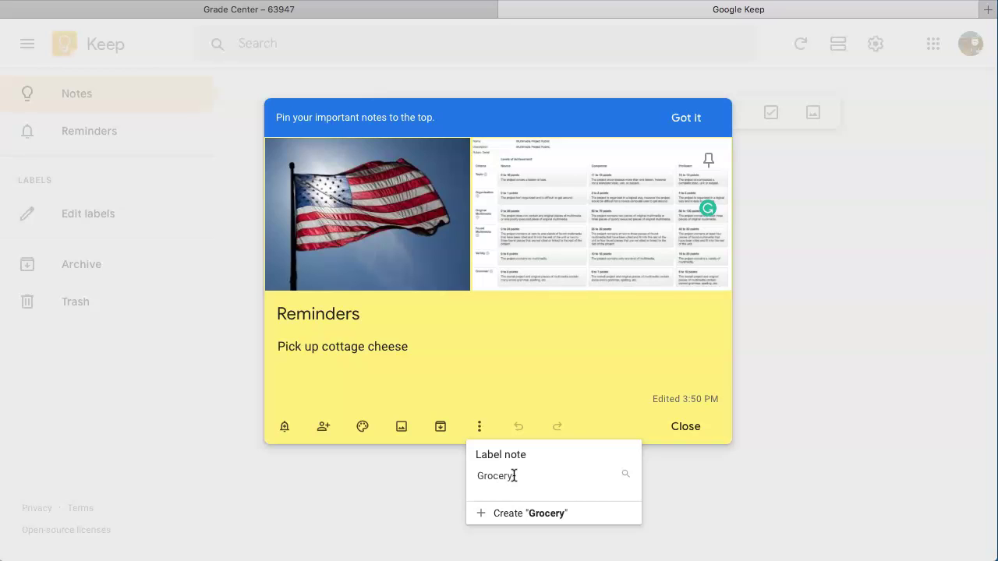
click(510, 515)
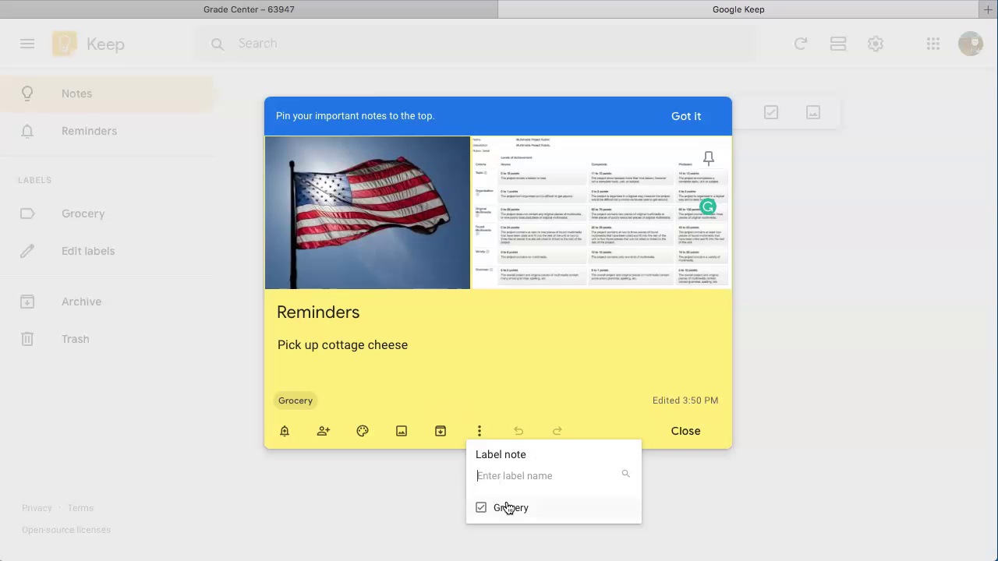
click(475, 399)
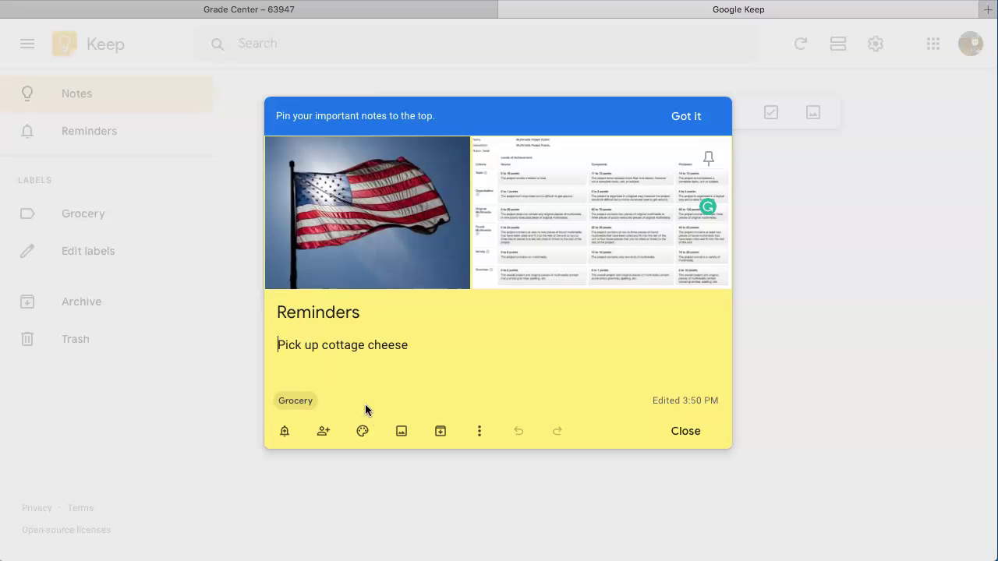
Turn the note into a checkbox list and add the items "Milk" and "ice cream" below the cottage cheese entry
click(480, 435)
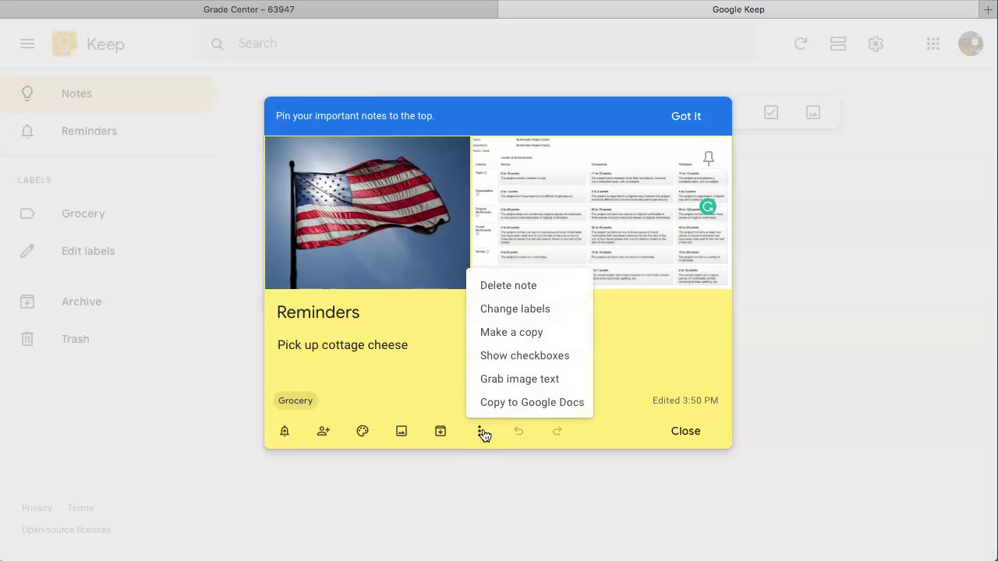
click(514, 357)
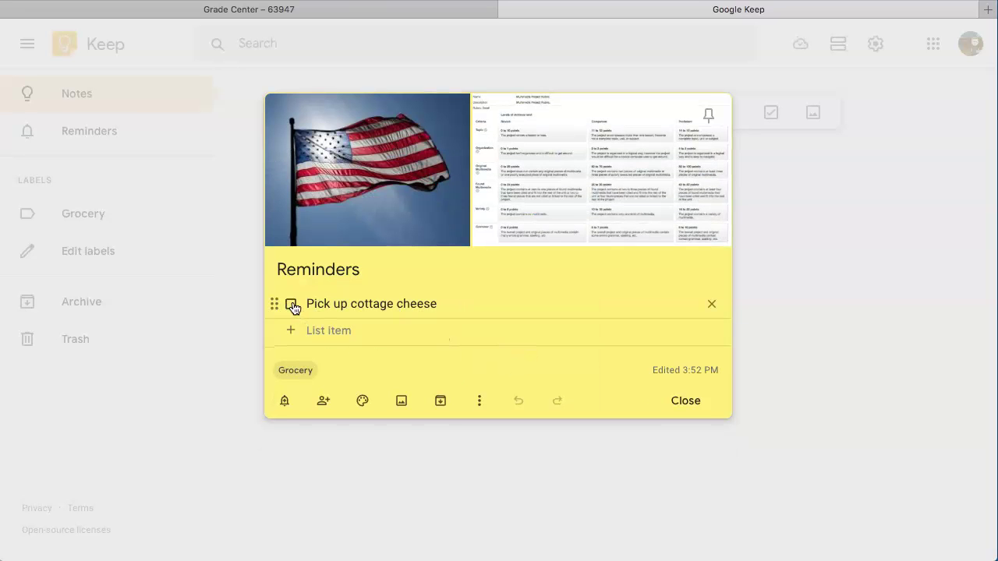
click(332, 332)
text(Mild)
key(Return)
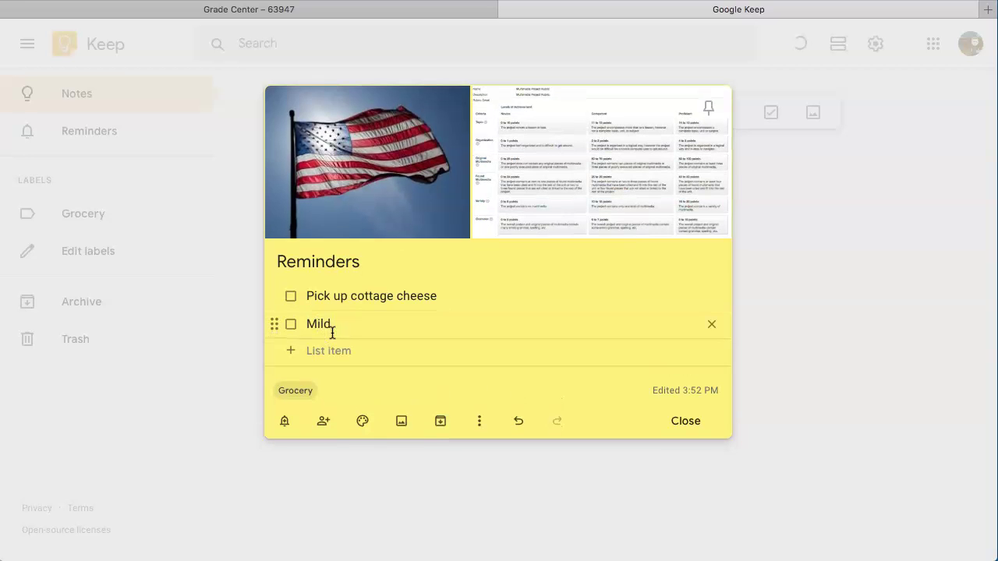
click(336, 323)
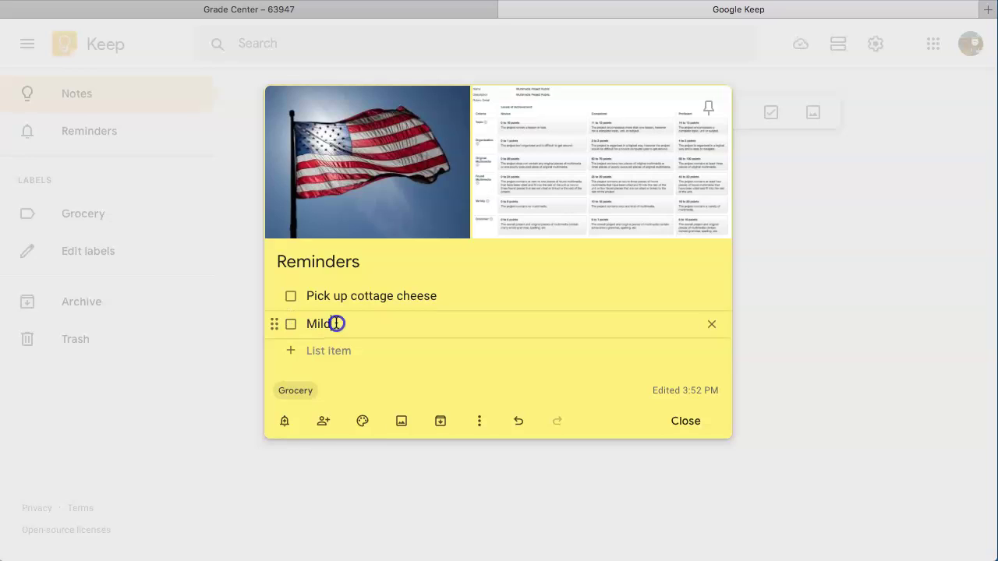
key(BackSpace)
text(k)
click(357, 353)
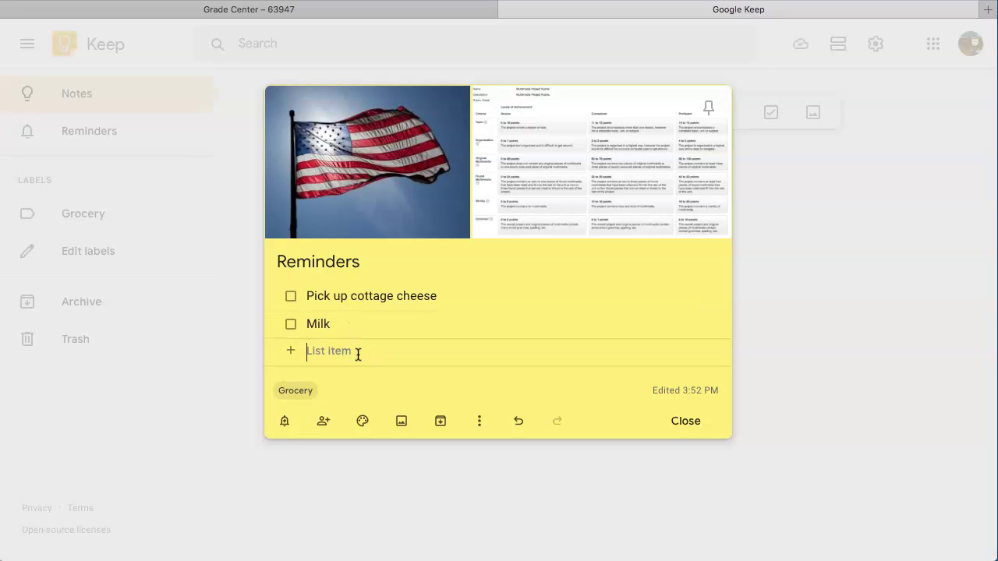
text(ice cream)
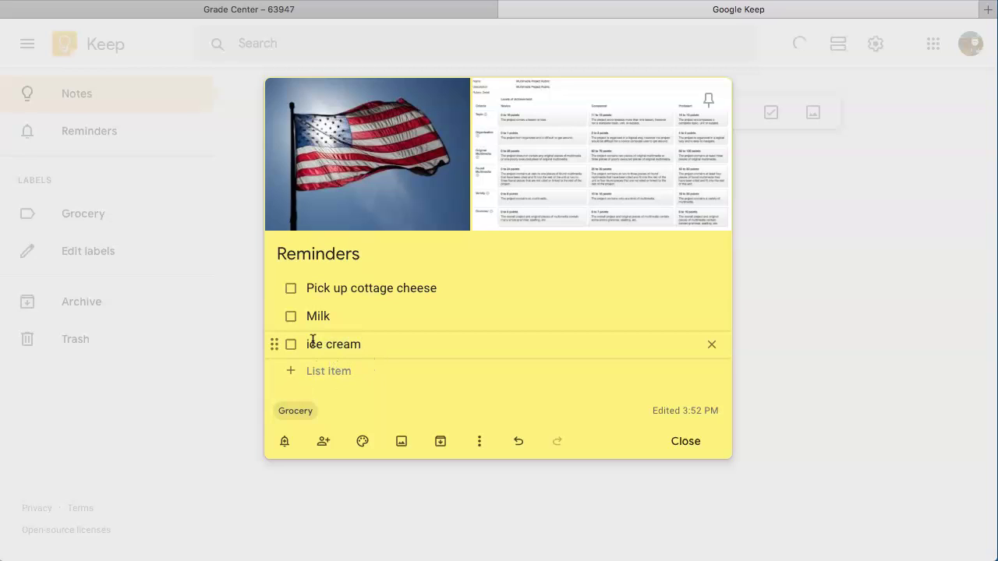
Mark the Milk item as completed, and uncheck it to restore it to the active list
click(291, 316)
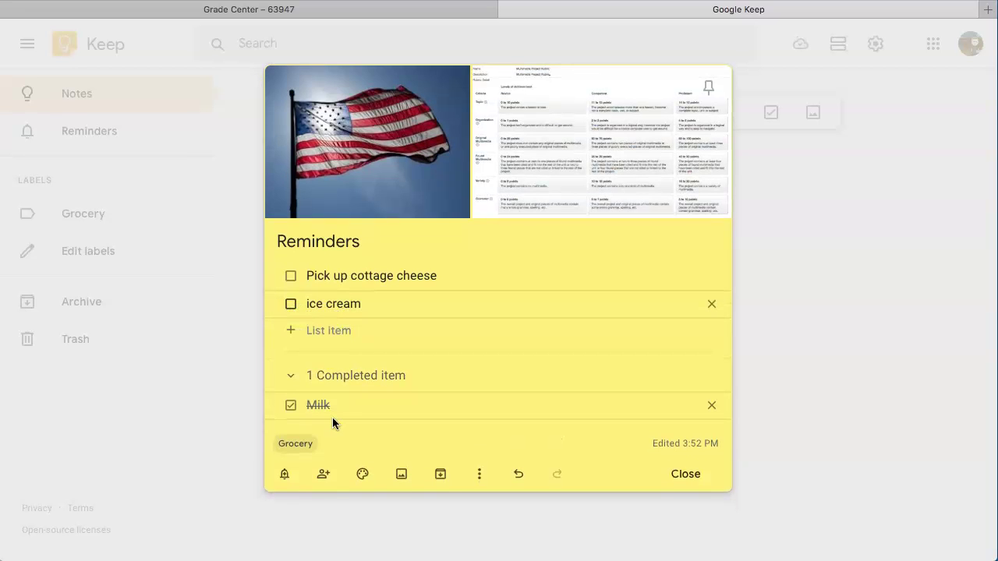
click(291, 406)
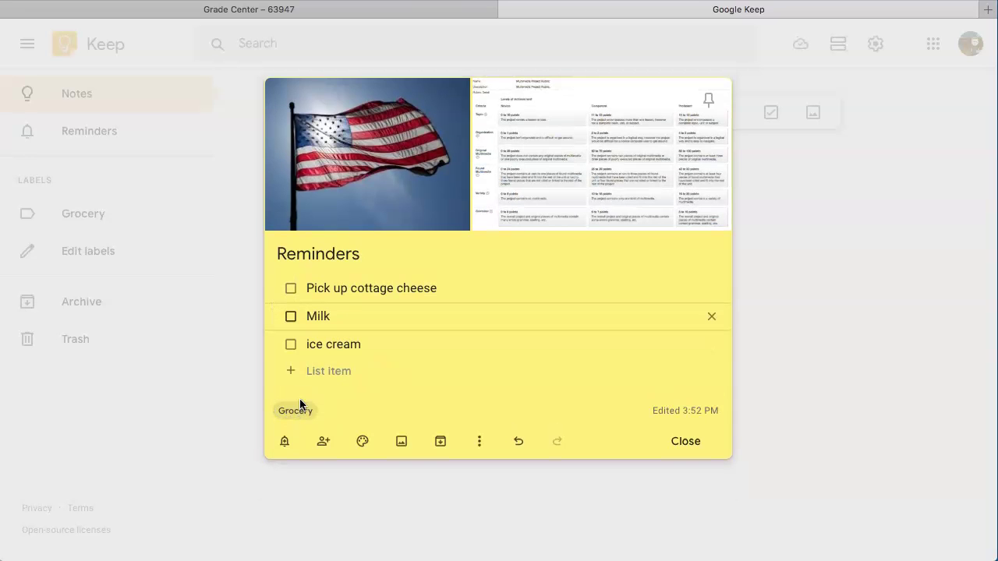
Try to grab the text from the Reminders note's images, and pin the note before closing it
click(480, 442)
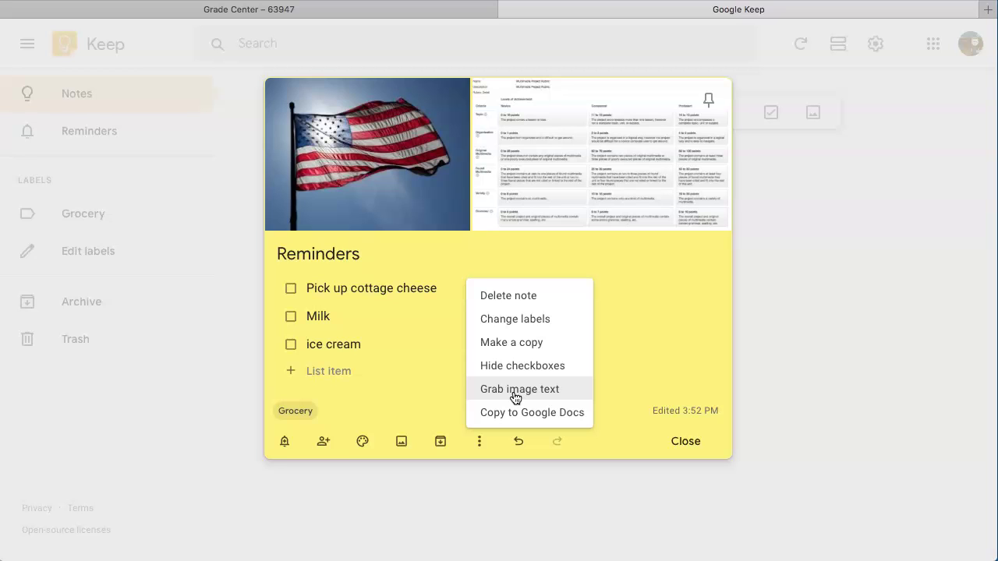
click(516, 398)
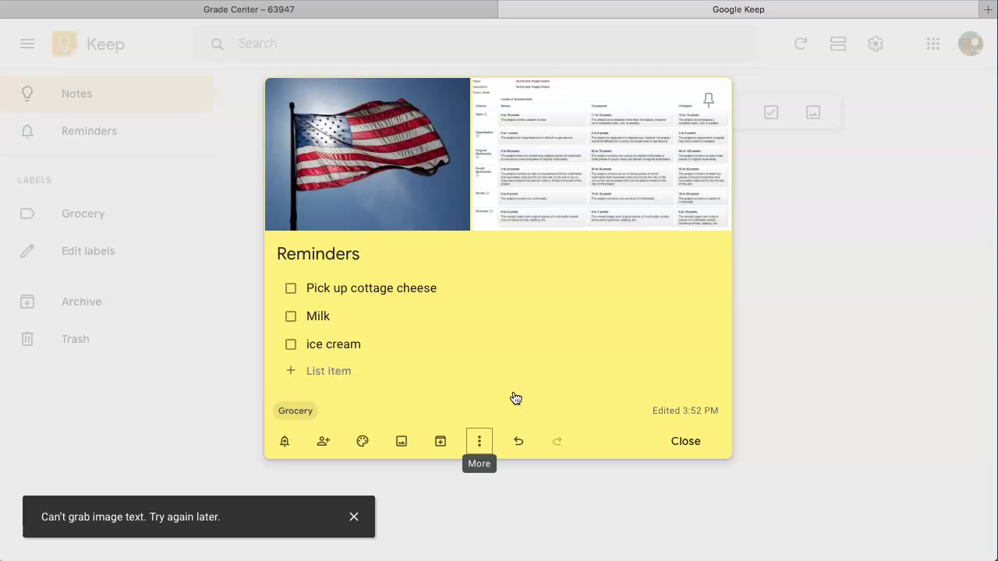
click(480, 445)
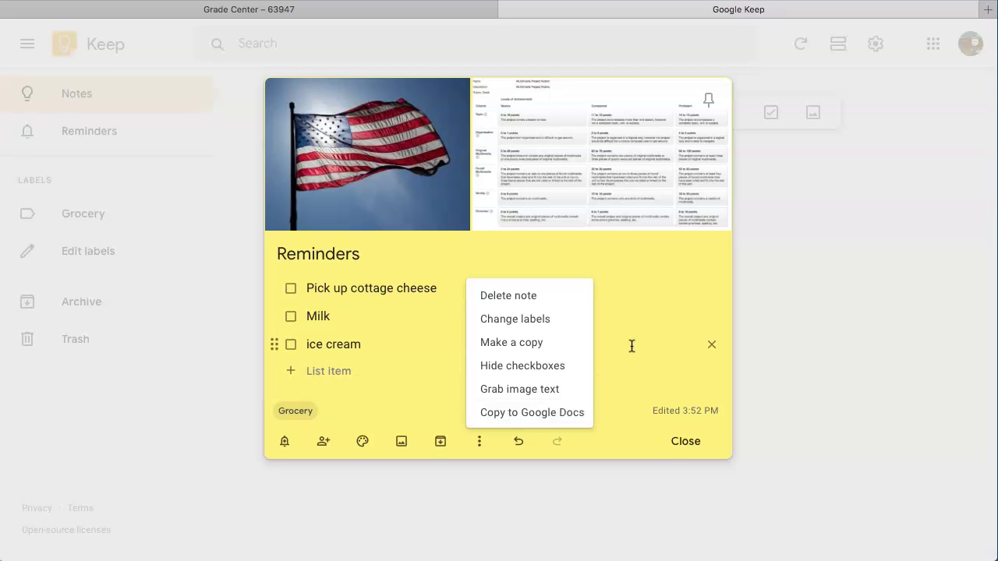
click(709, 101)
click(684, 441)
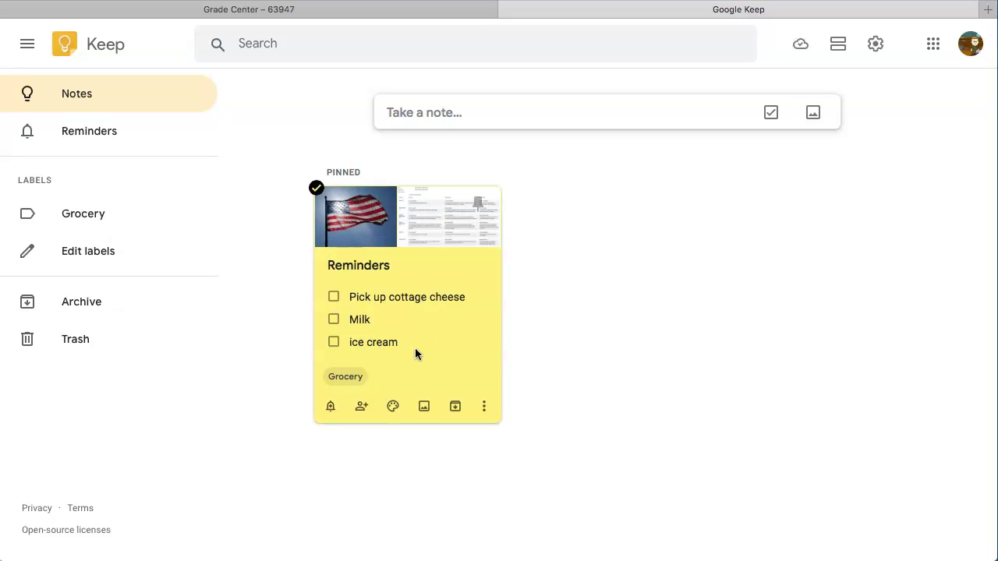
Create a new note titled "Example" with the text "This is an important note."
click(531, 119)
click(521, 111)
text(Example)
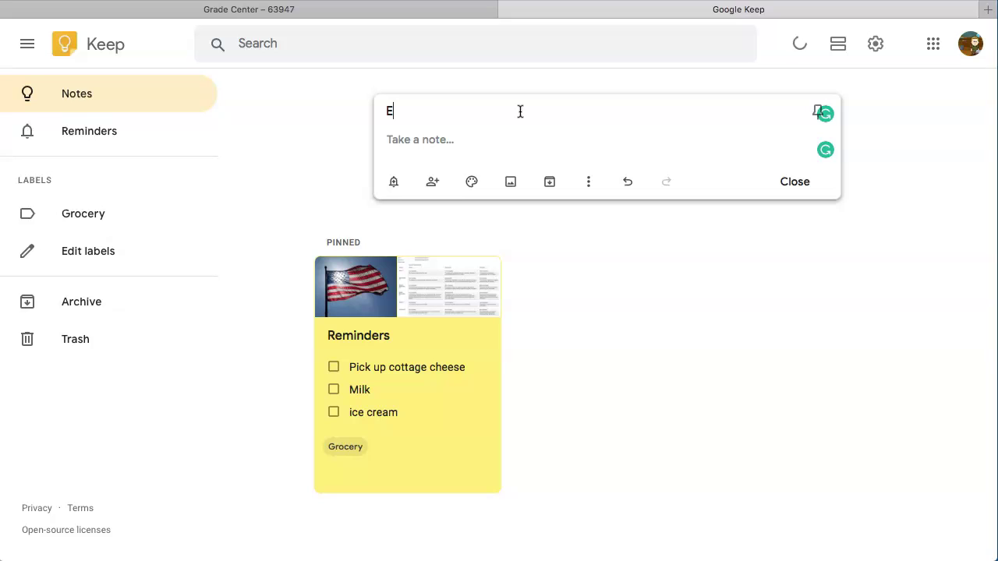
key(Return)
text(This is an i)
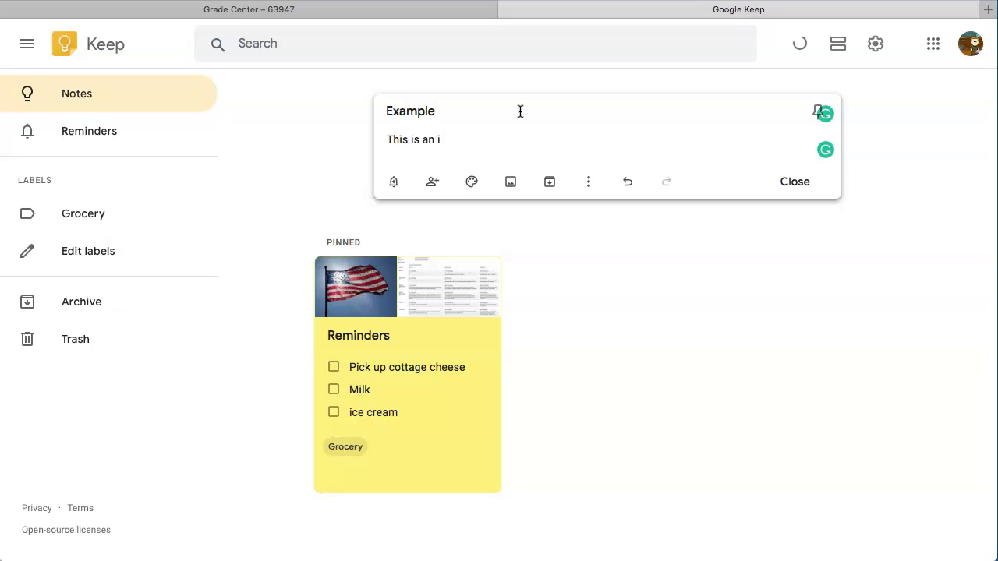
text(mportant note.)
click(792, 183)
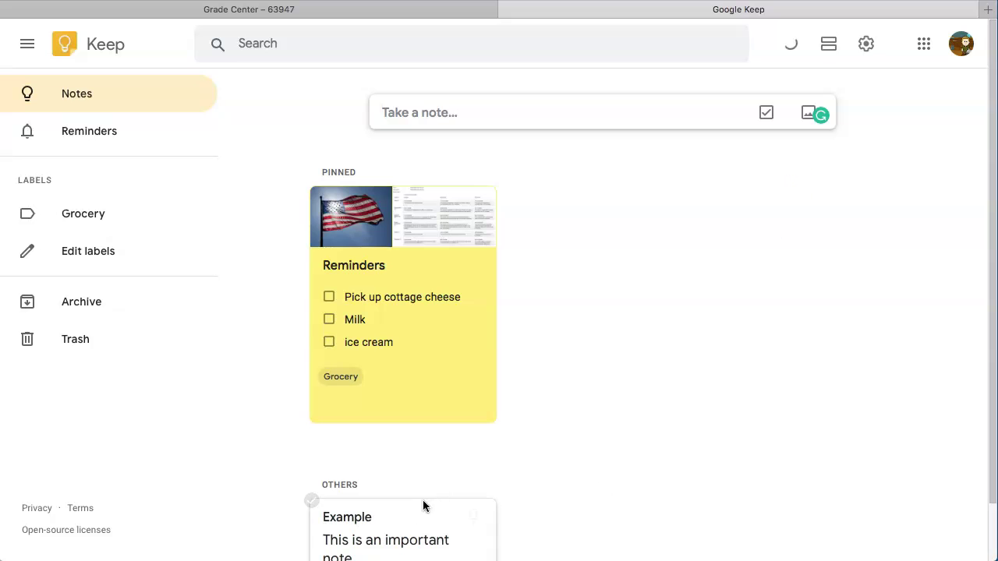
Create a new label named "School" and apply it to the Example note
scroll(417, 507, down, 2)
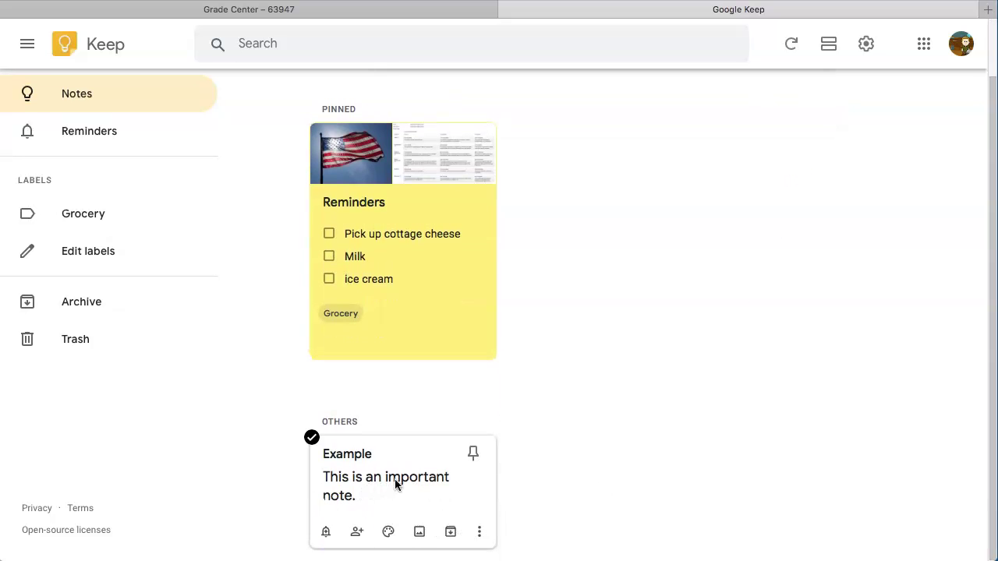
click(478, 532)
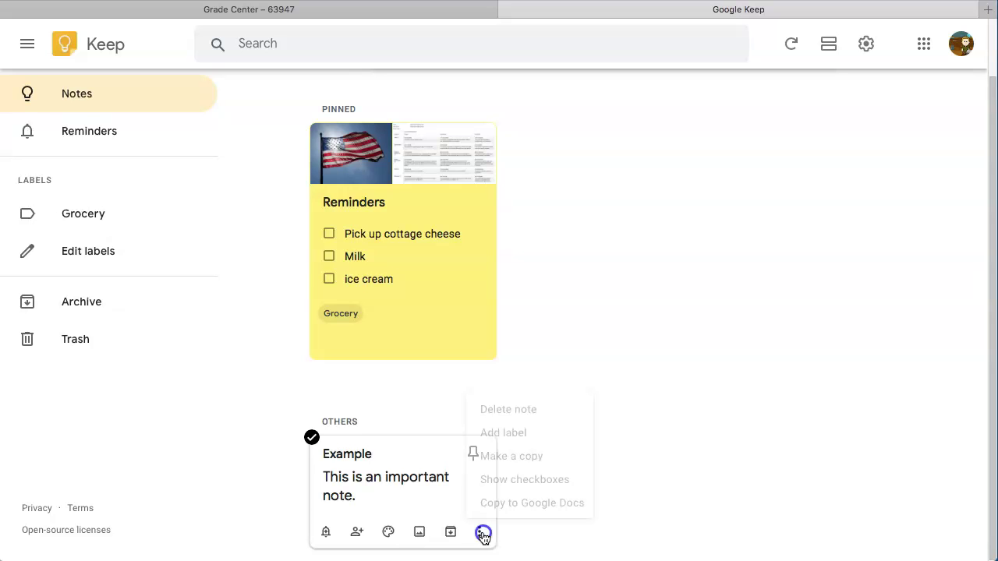
click(524, 435)
text(School)
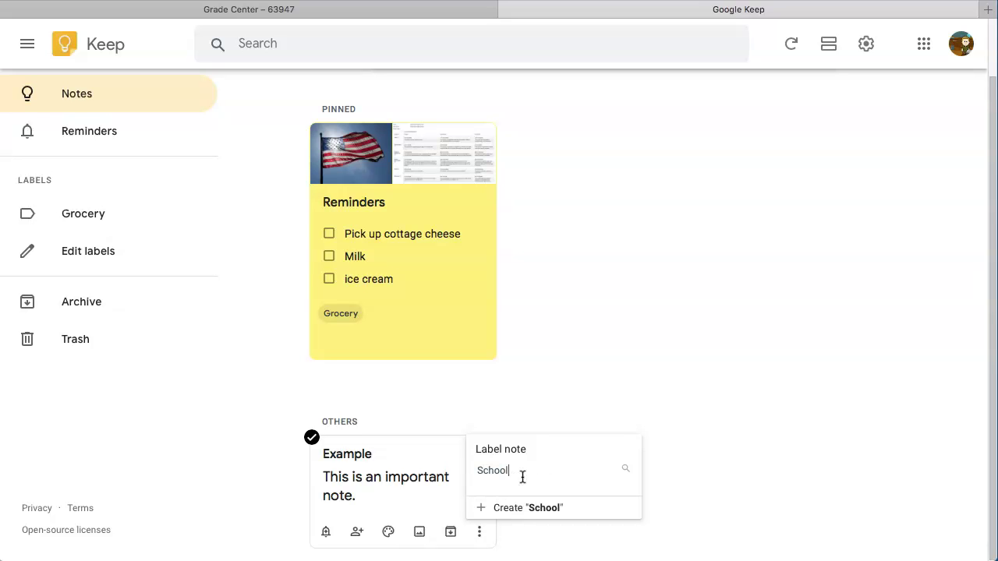
click(506, 508)
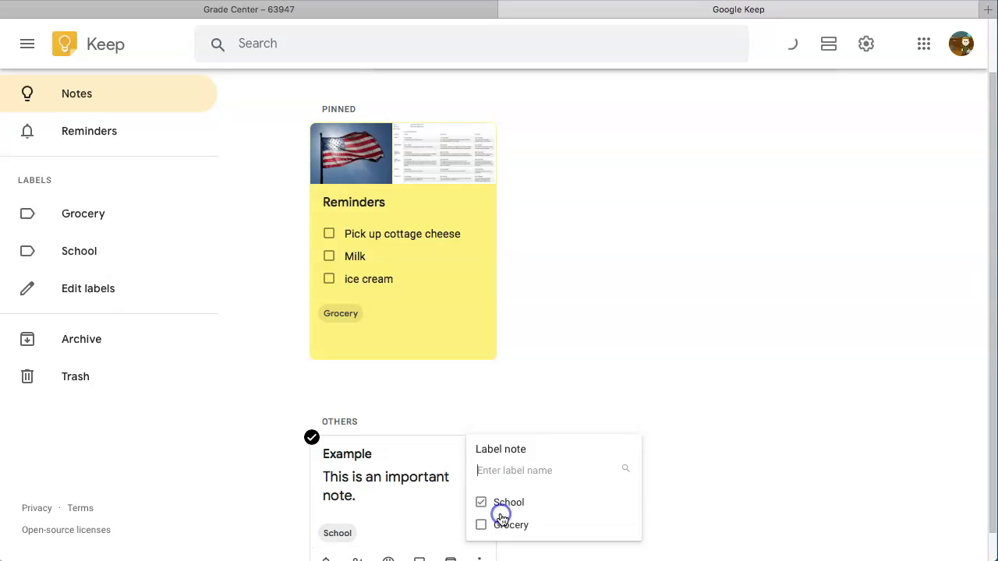
click(605, 390)
scroll(610, 407, down, 1)
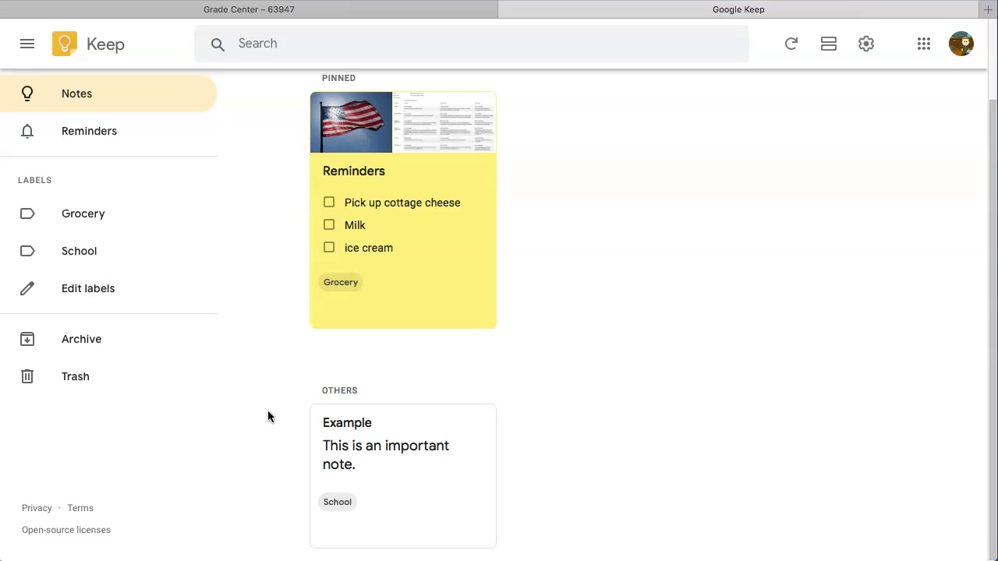
View the notes labelled Grocery and those labelled School, and look over the label editor without changing any label
click(103, 216)
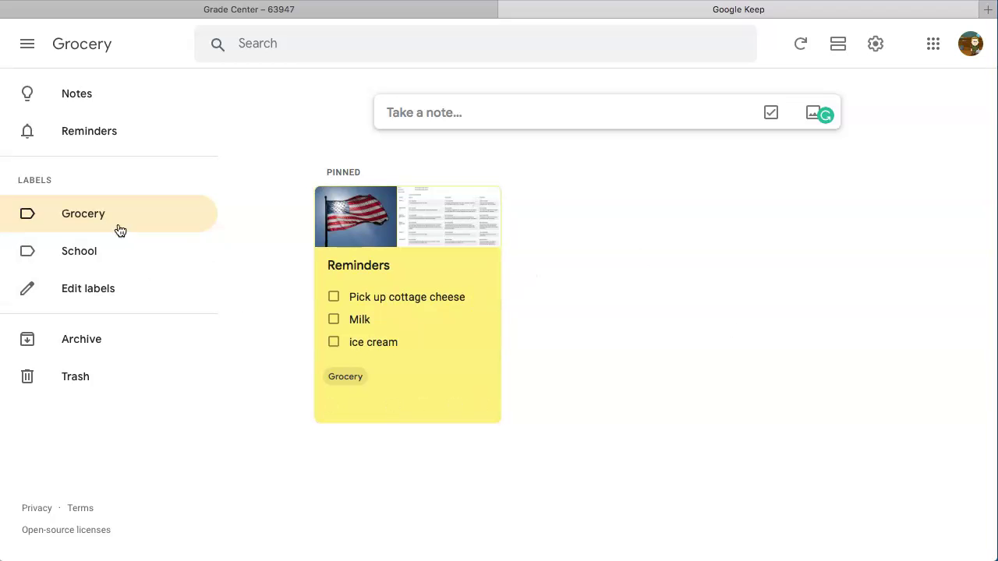
click(78, 262)
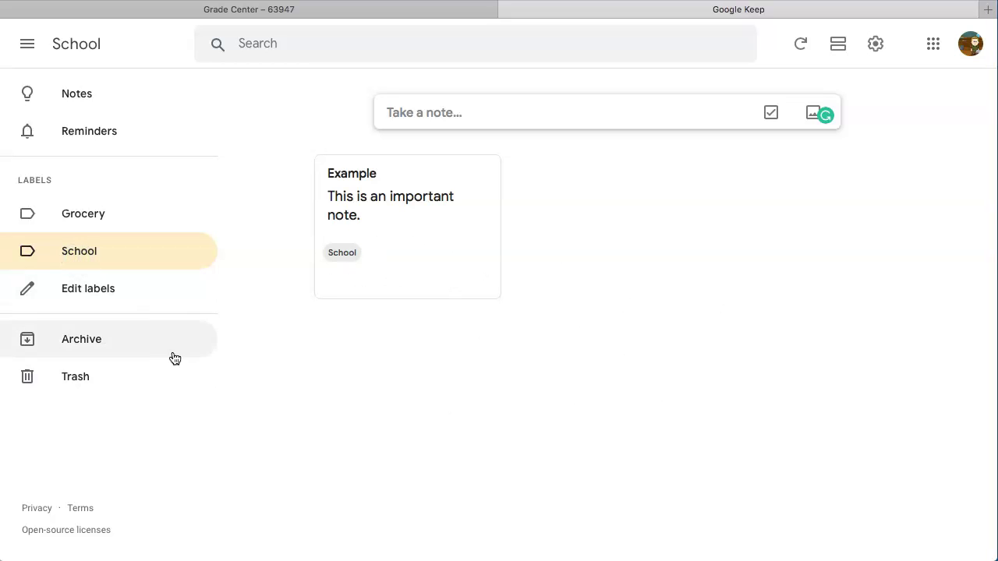
click(113, 290)
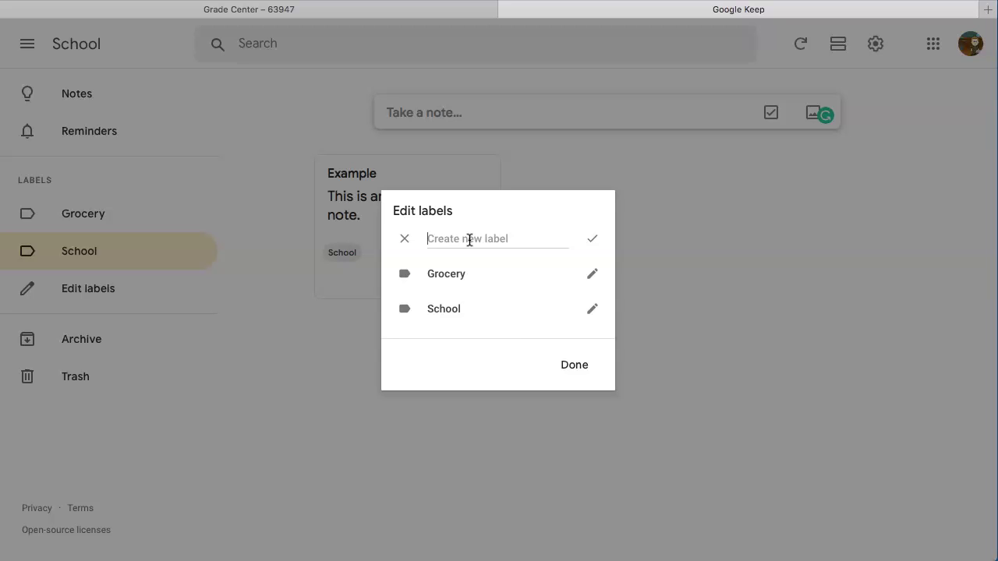
click(591, 367)
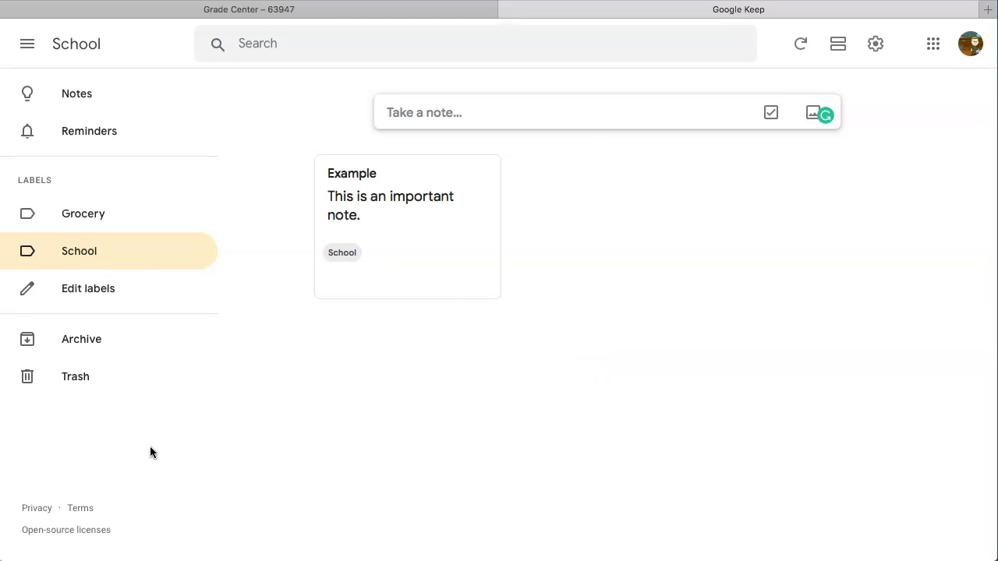
View the archived notes, the trash and the notes with upcoming reminders, and return to the main notes overview
click(84, 338)
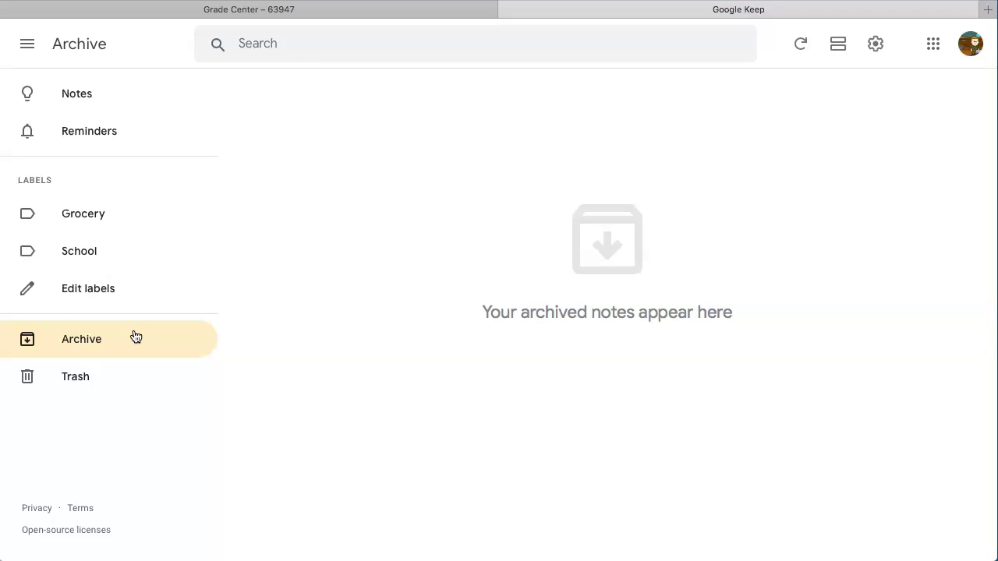
click(63, 385)
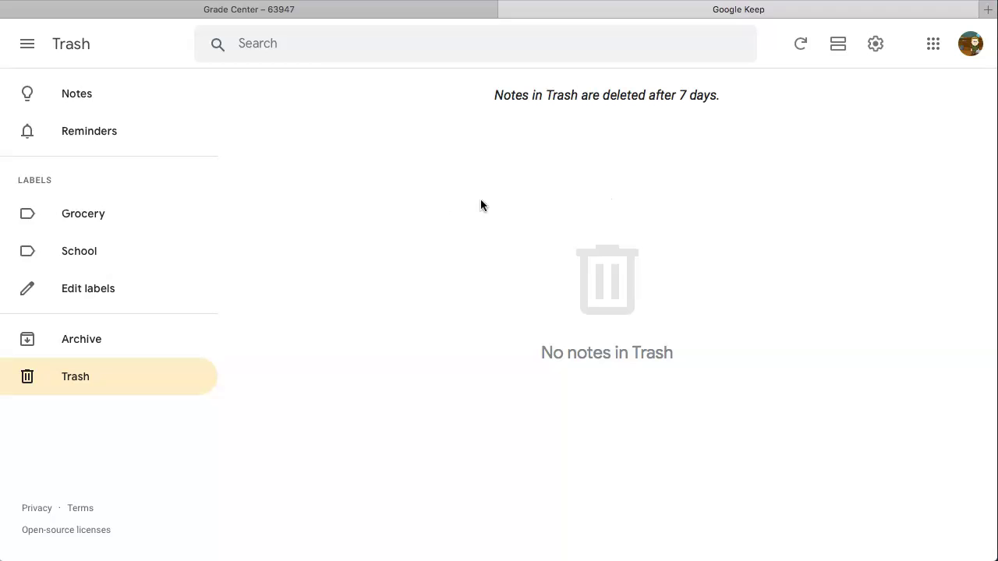
click(85, 101)
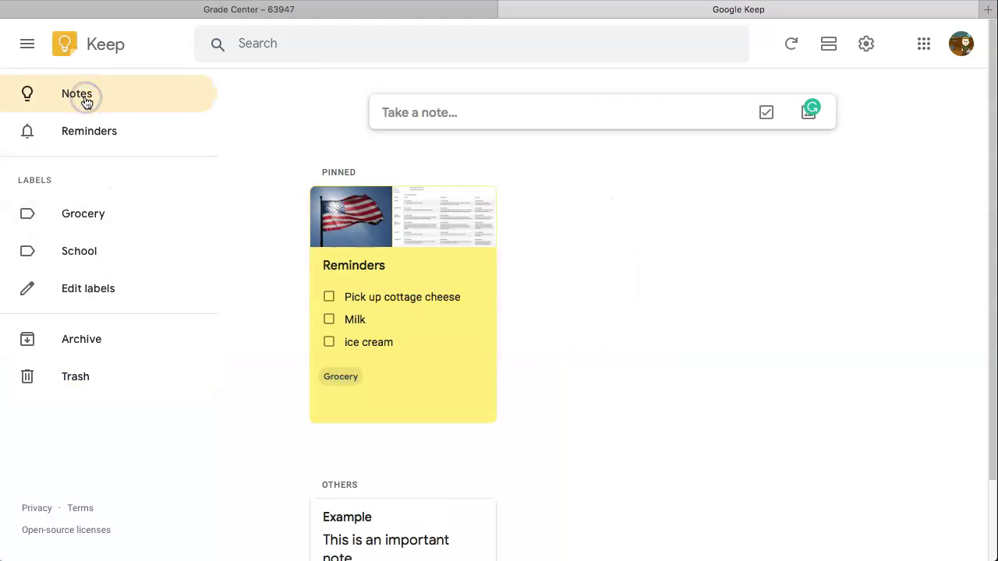
click(86, 137)
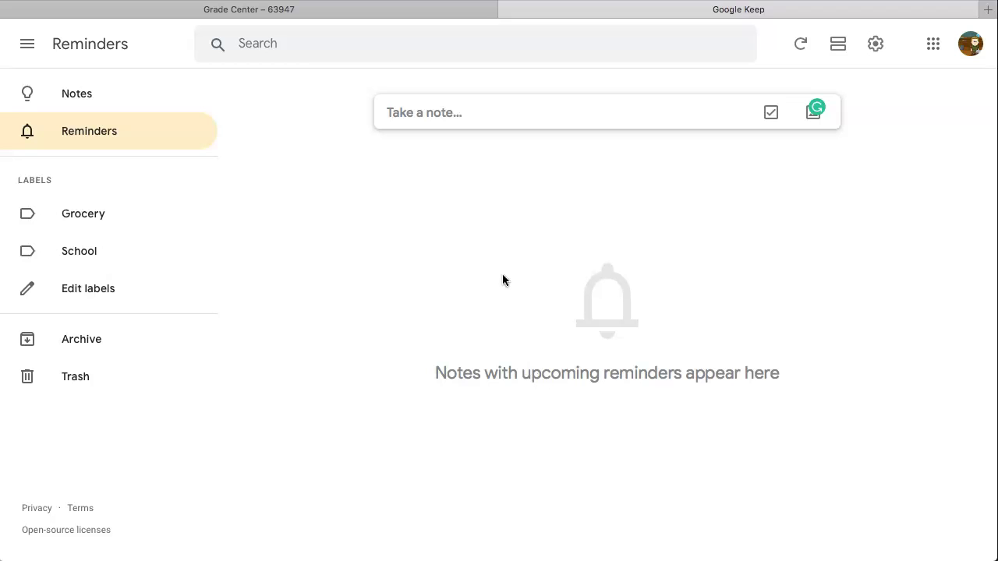
click(86, 100)
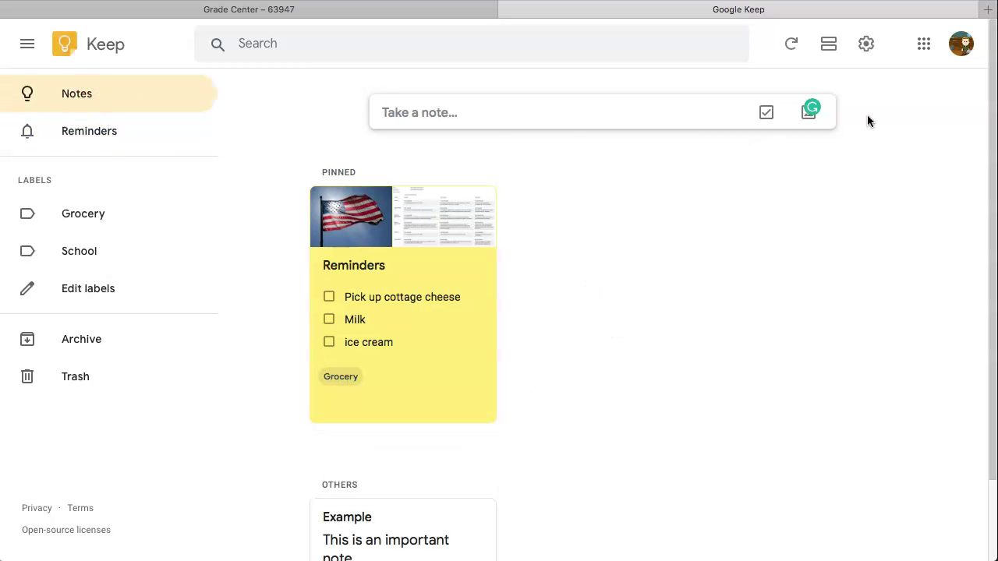
Switch the notes to list view, look over both notes, and restore the grid view
click(828, 45)
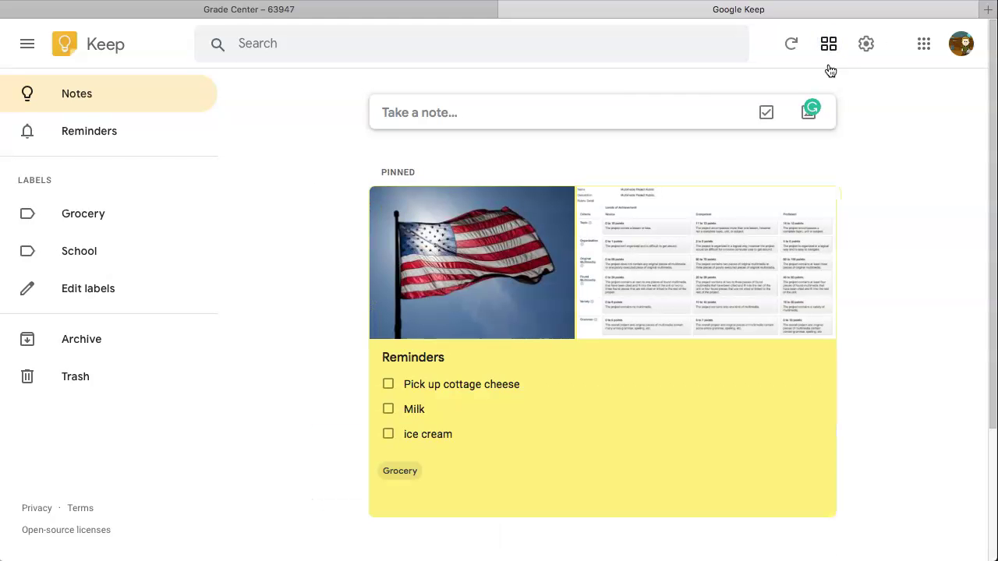
scroll(657, 252, down, 3)
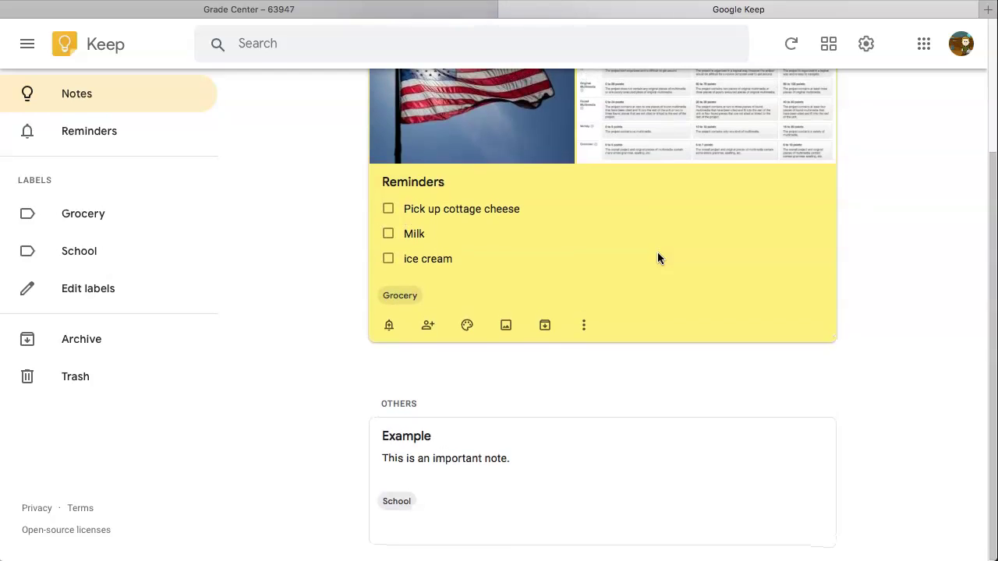
scroll(657, 252, up, 2)
scroll(658, 251, up, 1)
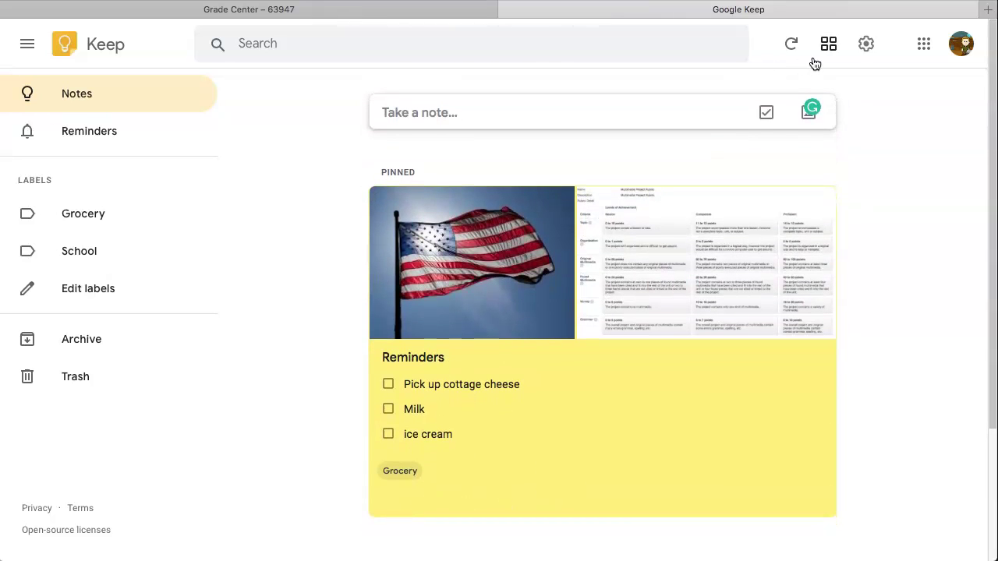
click(828, 51)
Enable dark mode, and review the list, reminder default and sharing settings before saving them
click(866, 47)
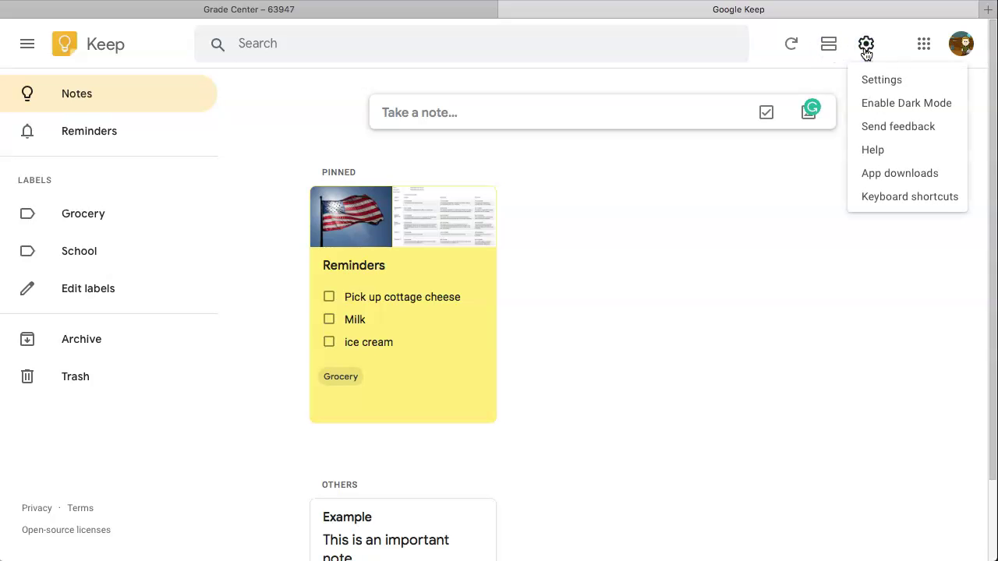
click(877, 110)
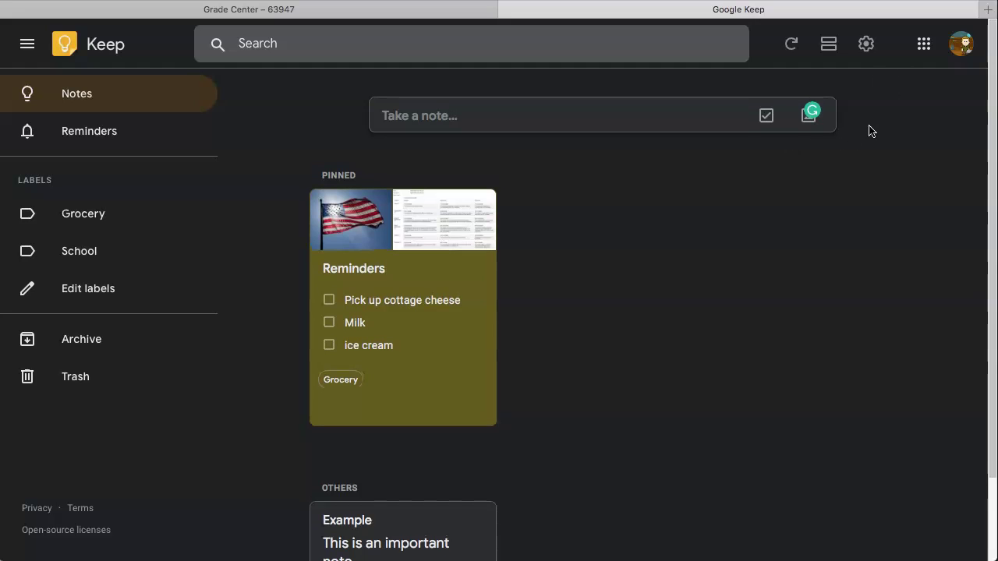
click(866, 44)
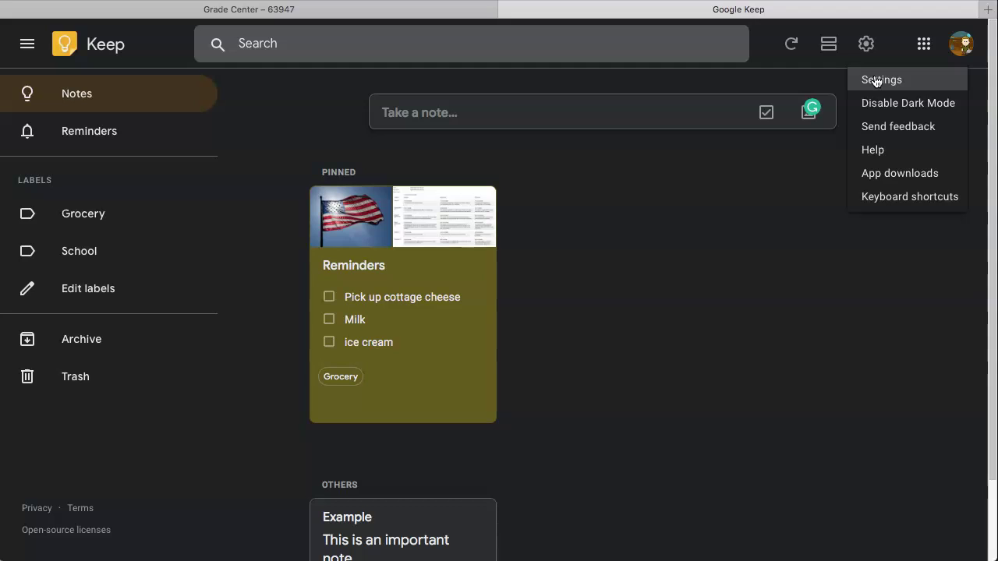
click(876, 81)
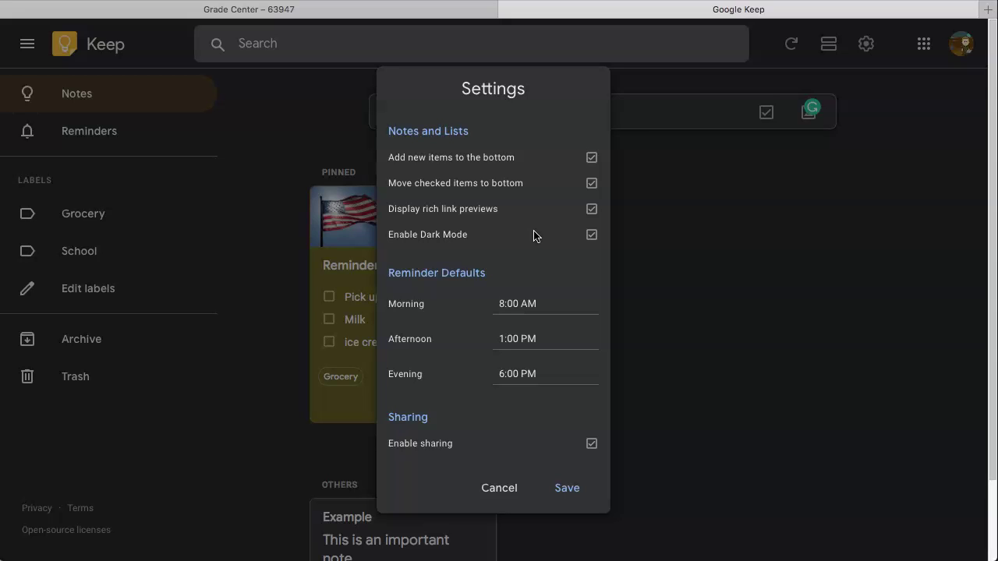
scroll(535, 236, down, 2)
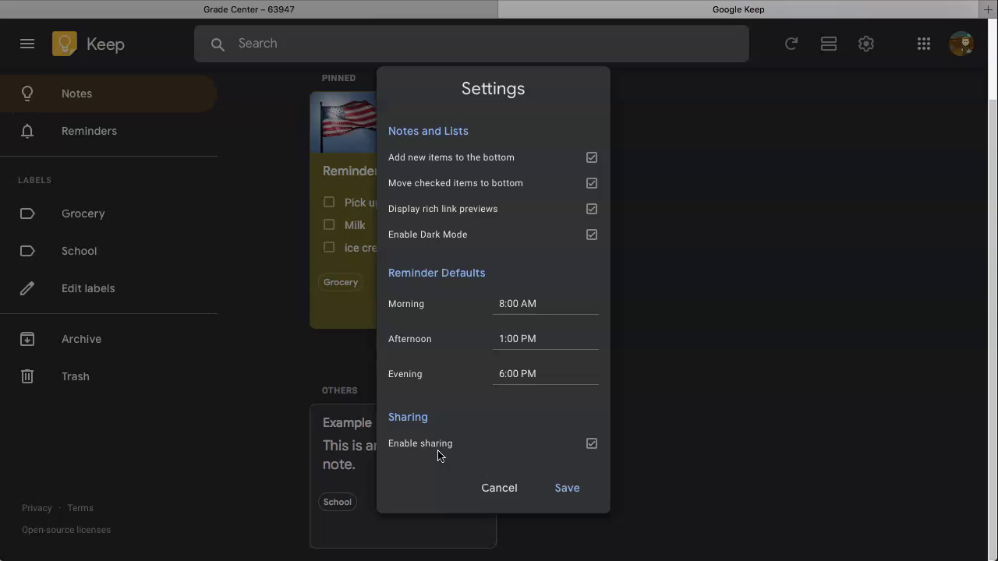
click(569, 491)
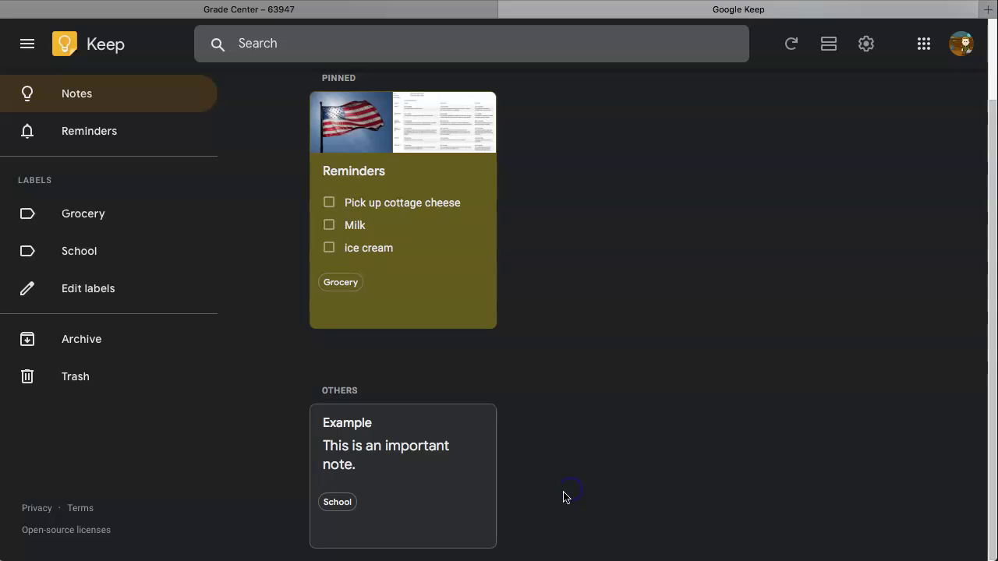
click(867, 44)
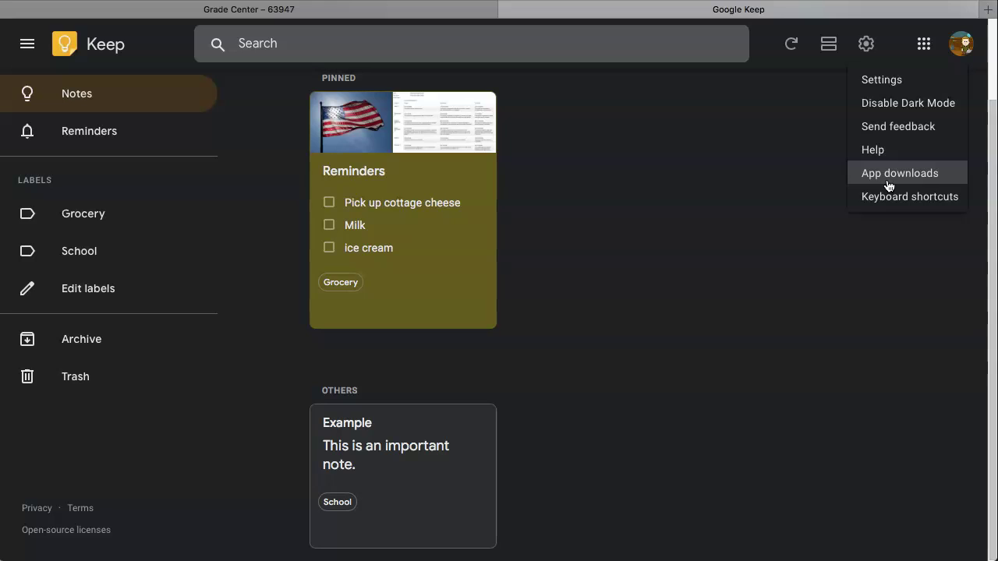
click(777, 210)
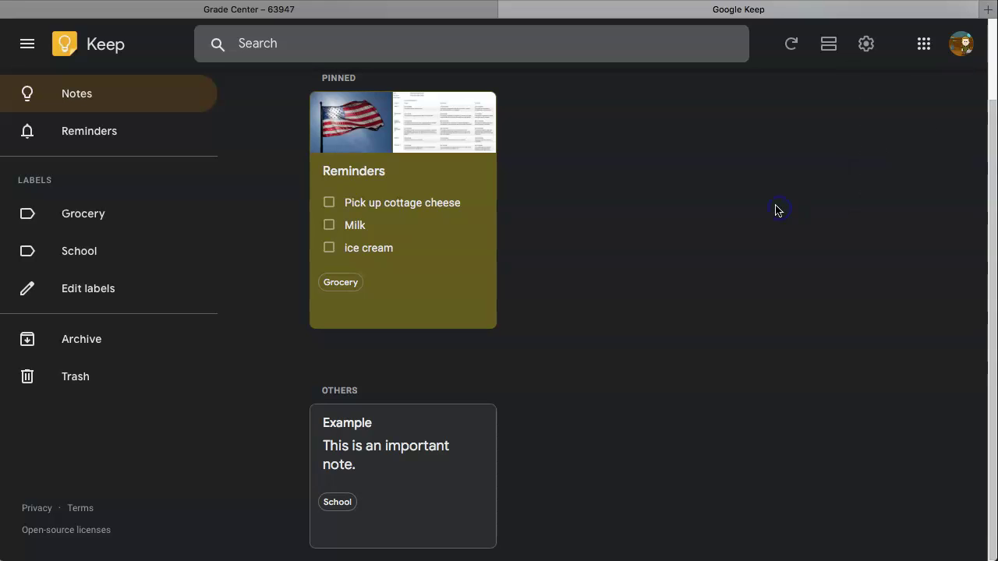